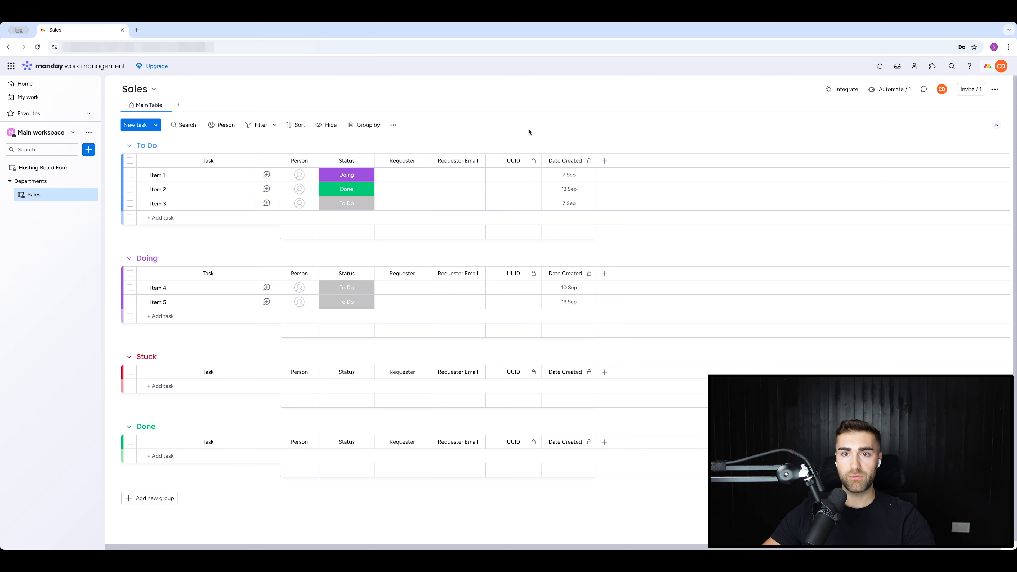
# Add a Priority column to the right of Requester Email, found by searching 'pri' in More columns.
pyautogui.click(477, 161)
pyautogui.moveTo(533, 259)
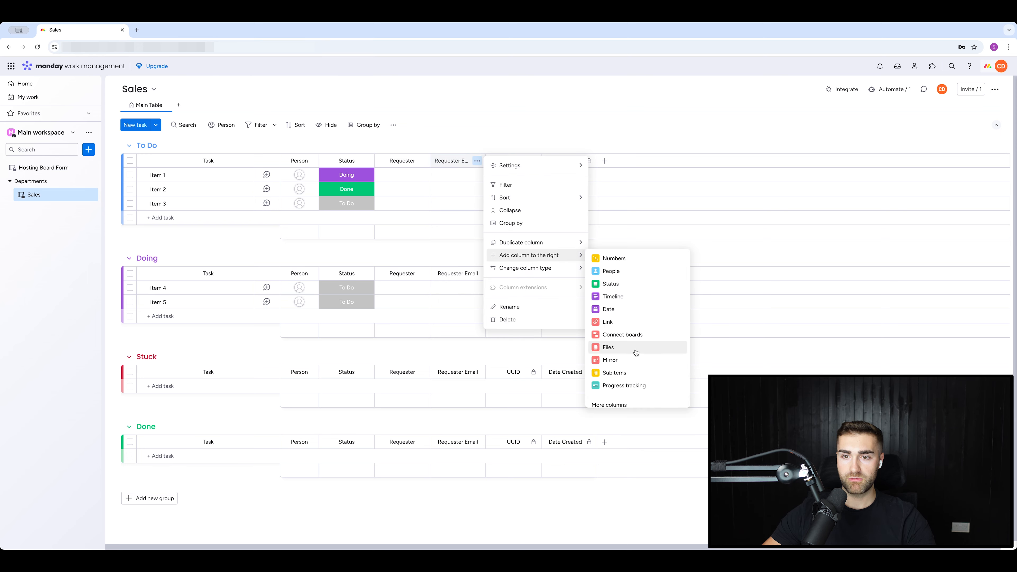
pyautogui.click(611, 402)
pyautogui.write('prio')
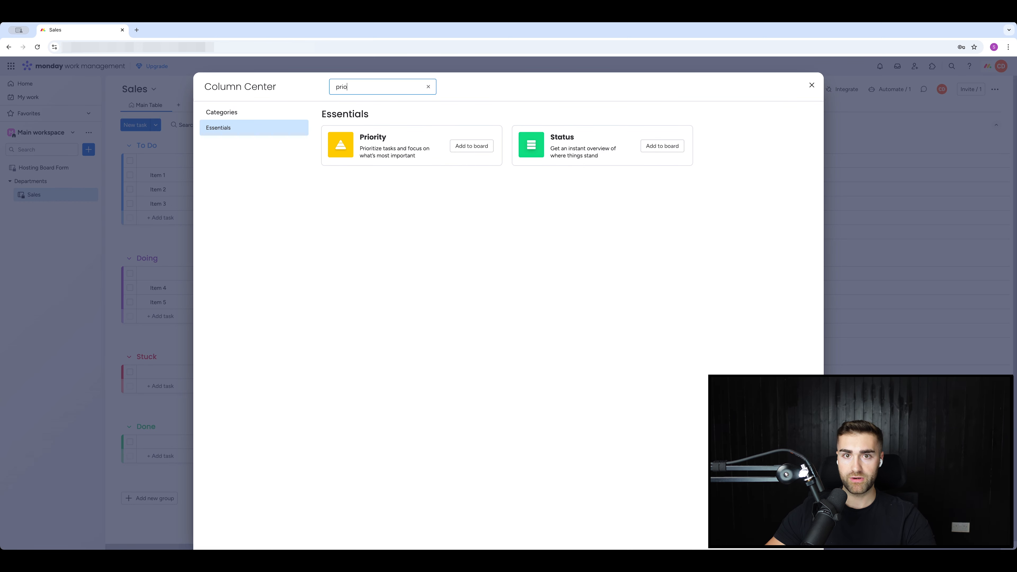
pyautogui.click(472, 146)
pyautogui.click(477, 161)
pyautogui.moveTo(520, 268)
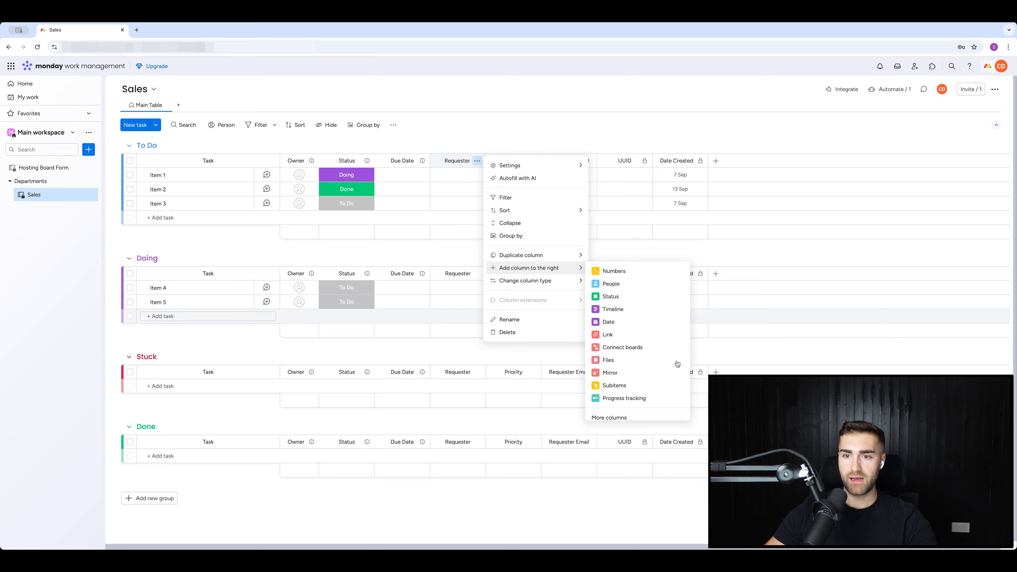
# Add a Long text column named 'Additional Information' and move Status left of Priority.
pyautogui.click(611, 416)
pyautogui.write('long')
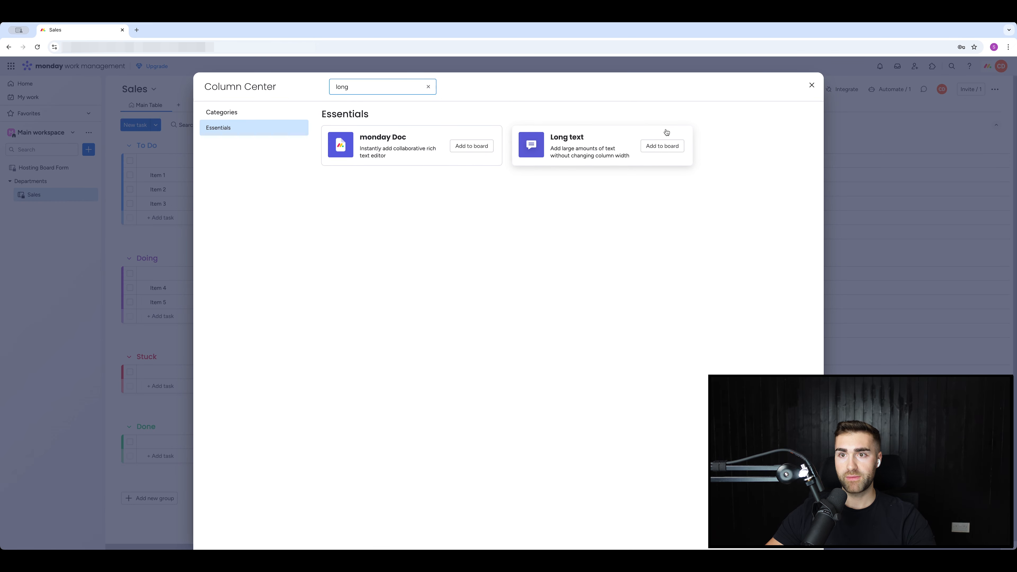
pyautogui.click(662, 146)
pyautogui.click(547, 160)
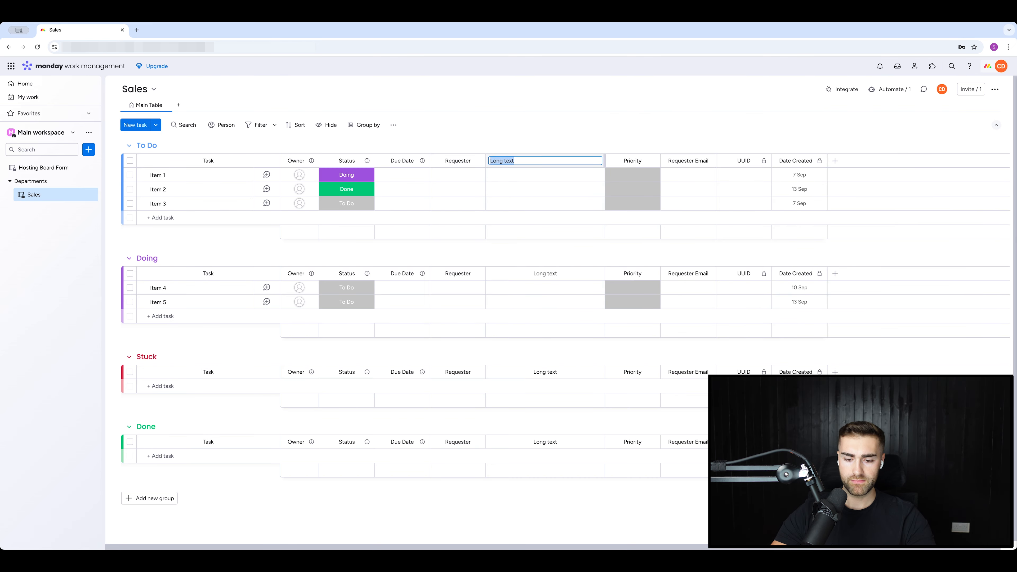
pyautogui.write('Additional Information')
pyautogui.press('Return')
pyautogui.moveTo(441, 161); pyautogui.dragTo(405, 161)
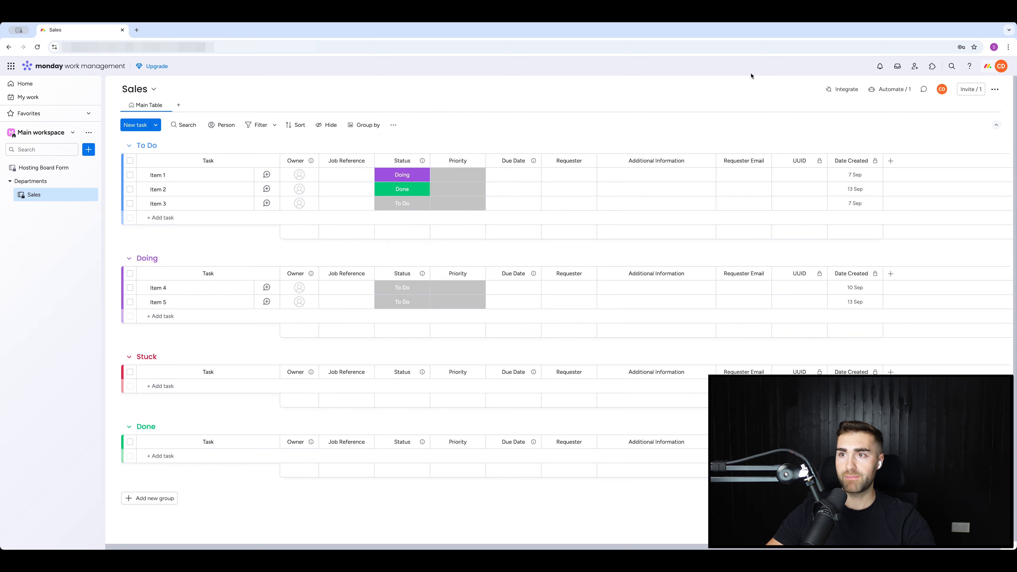
# Start a new board automation and open its trigger choices.
pyautogui.click(886, 89)
pyautogui.click(76, 137)
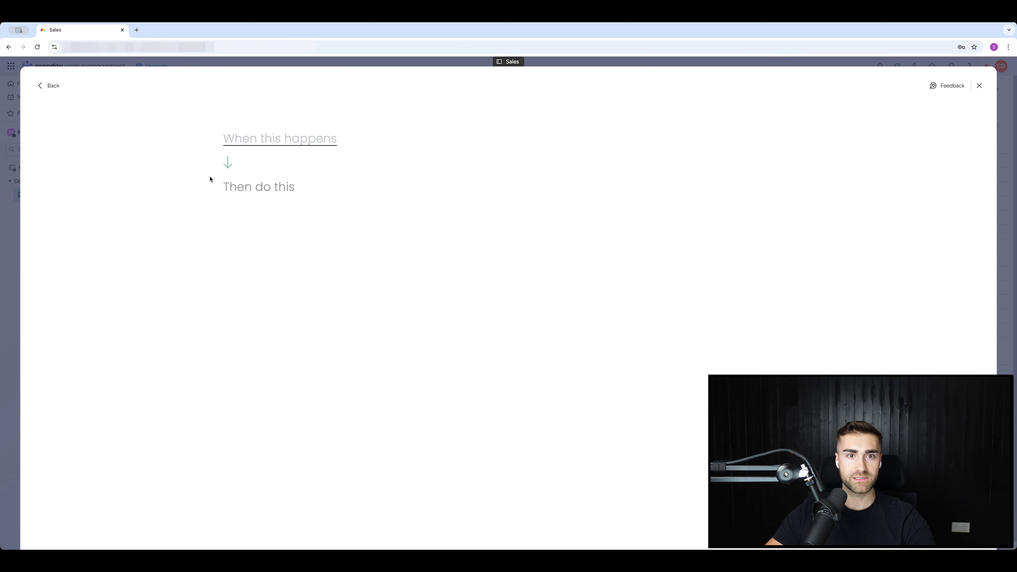
pyautogui.click(277, 139)
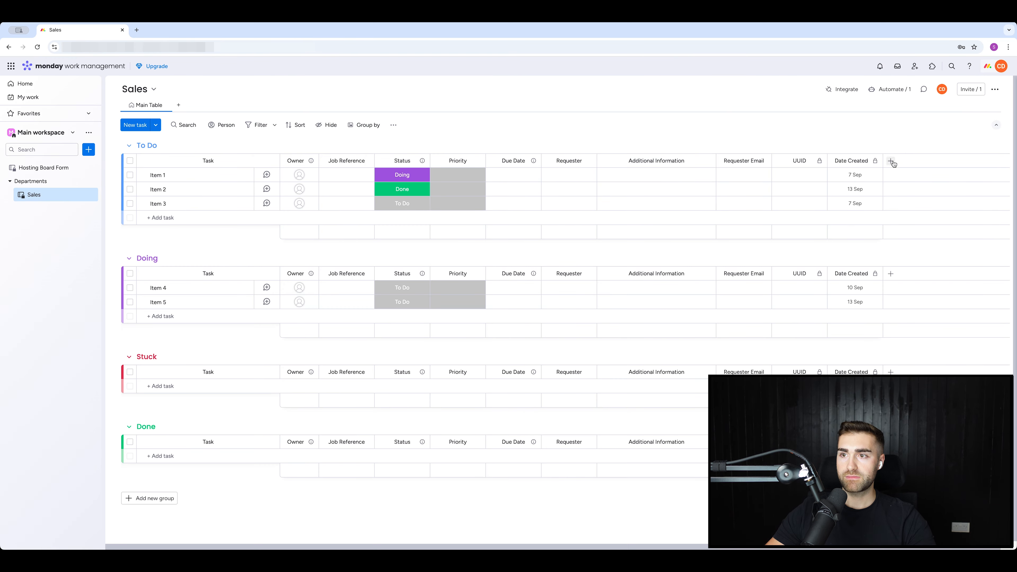
# Add a Date column at the board's end and rename it 'Date Completed'.
pyautogui.click(890, 161)
pyautogui.write('cate')
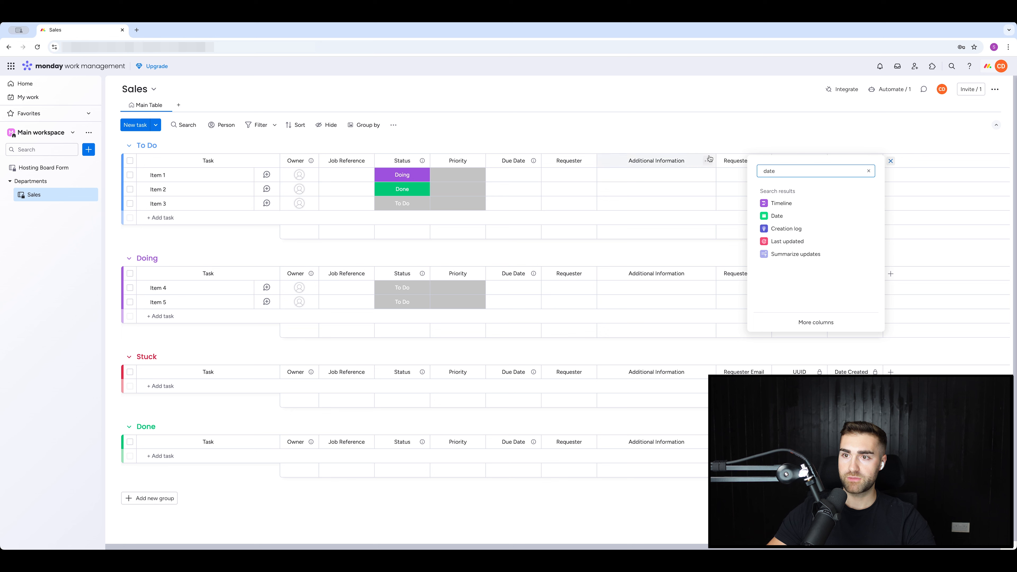
pyautogui.click(780, 217)
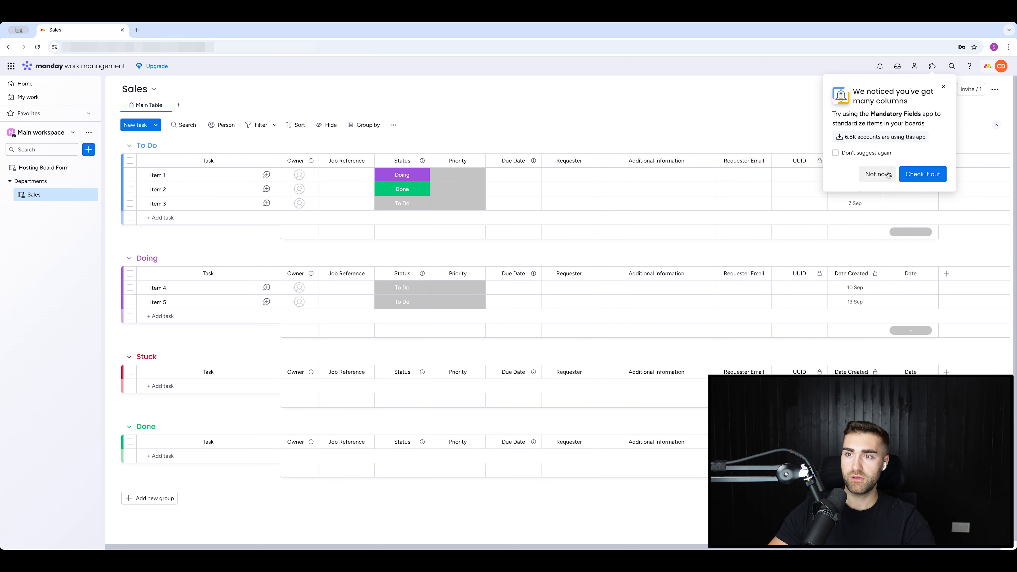
pyautogui.click(877, 174)
pyautogui.click(914, 161)
pyautogui.write('Completed')
pyautogui.press('Return')
# Restrict editing of the Date Completed column through its settings.
pyautogui.click(929, 161)
pyautogui.click(763, 265)
pyautogui.click(929, 161)
pyautogui.moveTo(862, 165)
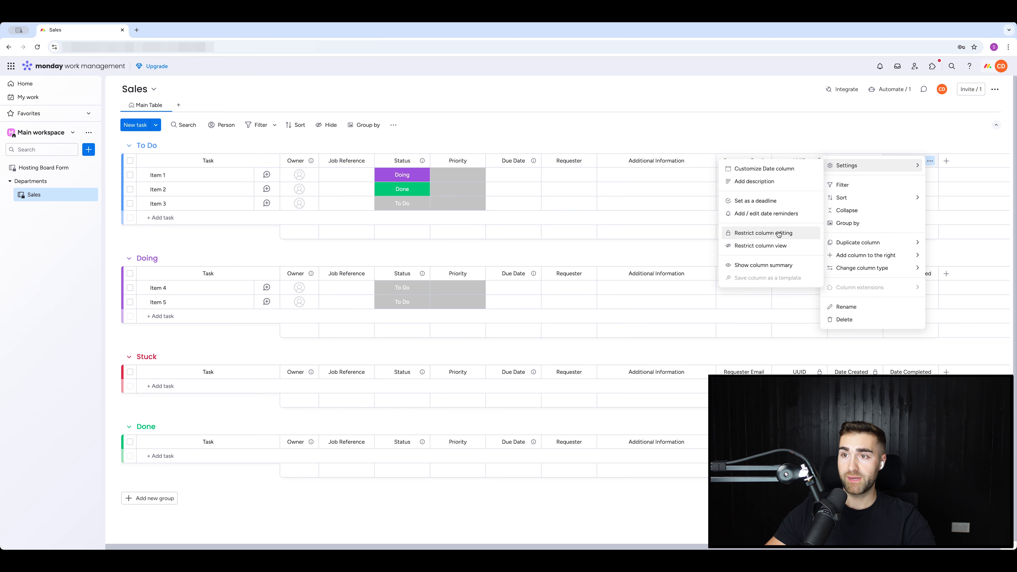
pyautogui.click(783, 233)
pyautogui.click(826, 122)
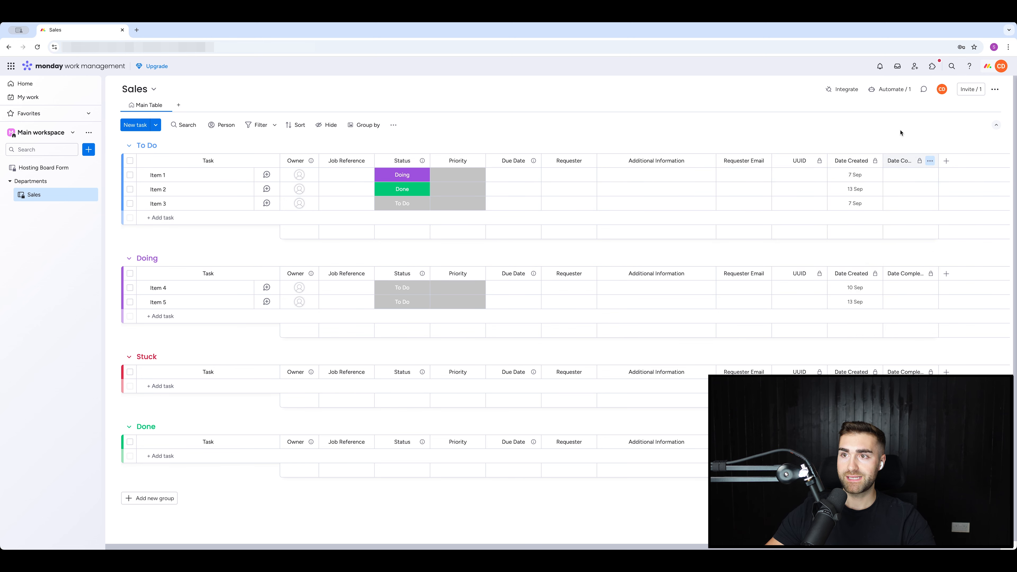
# Set To Do as the destination group and create the To Do automation.
pyautogui.click(889, 89)
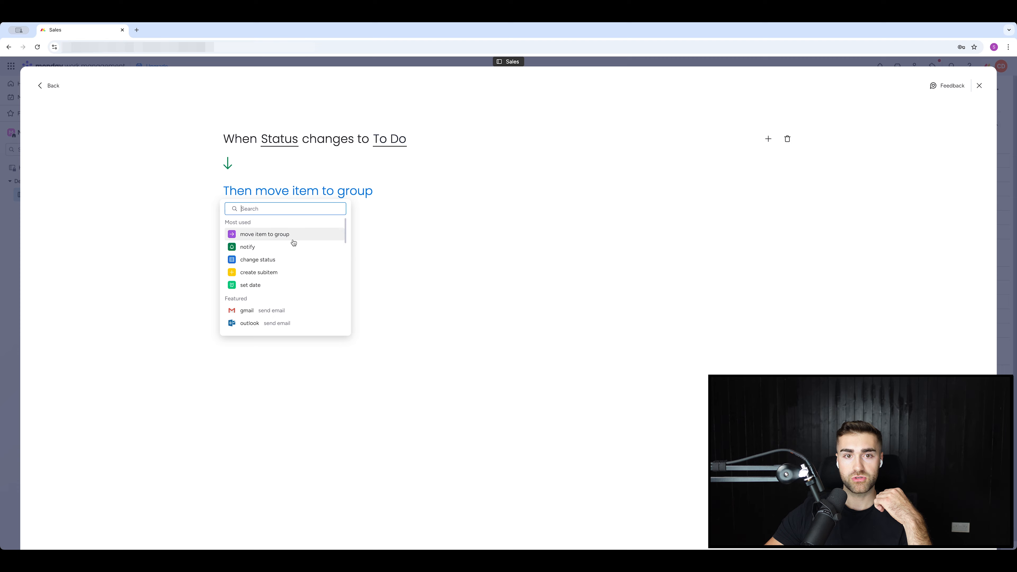
pyautogui.click(291, 240)
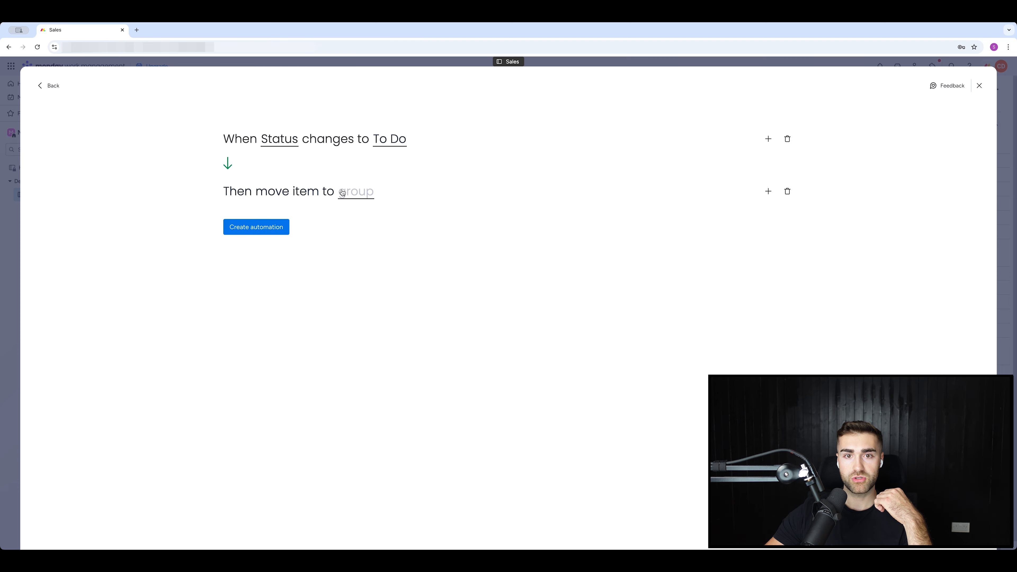
pyautogui.click(285, 231)
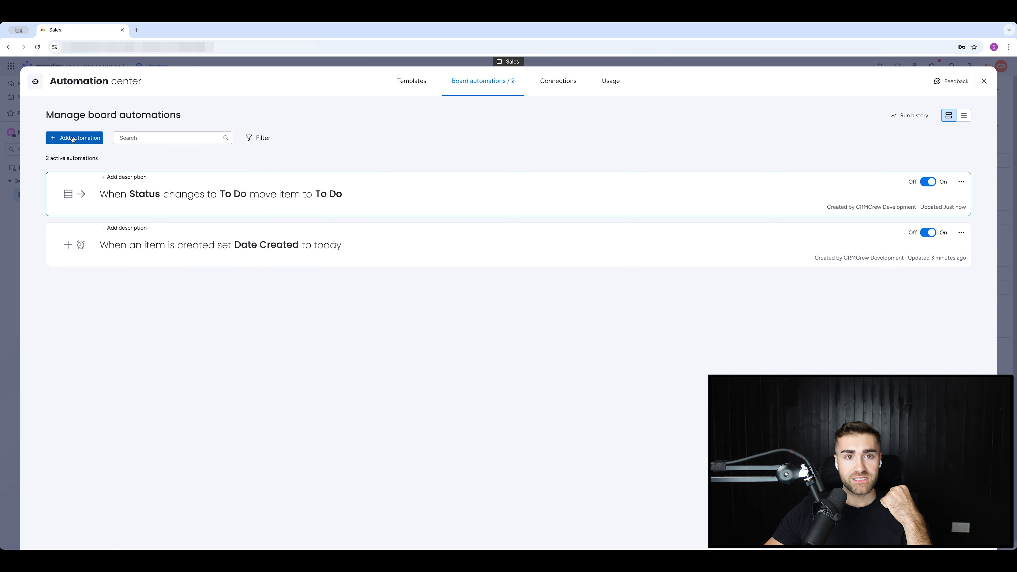
# Begin another automation triggered when Status changes to a value.
pyautogui.click(75, 138)
pyautogui.click(245, 141)
pyautogui.click(261, 181)
# Build the rule: when Status changes to Stuck, move the item to the Stuck group.
pyautogui.click(406, 137)
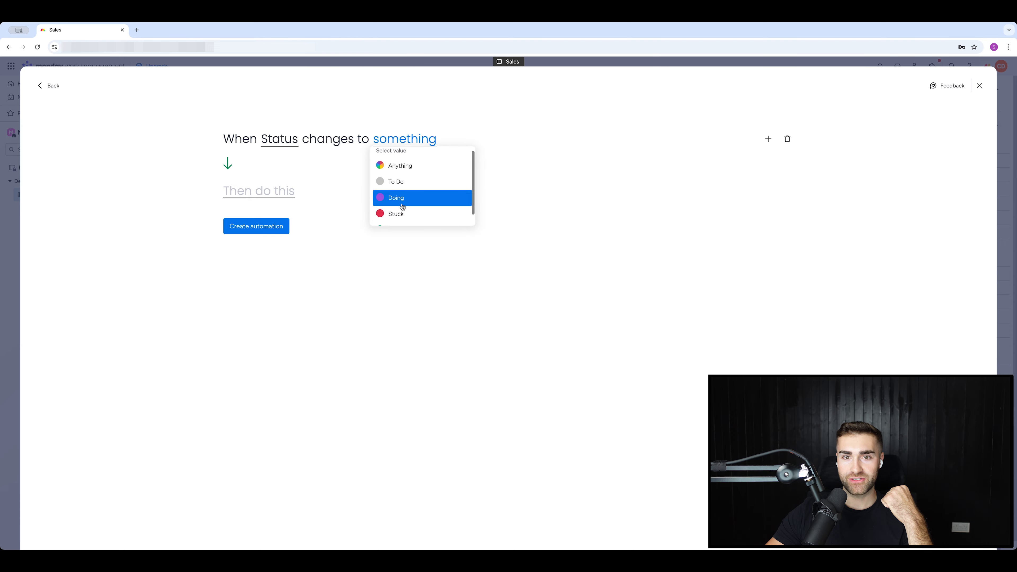
pyautogui.click(396, 198)
pyautogui.click(259, 194)
pyautogui.click(268, 245)
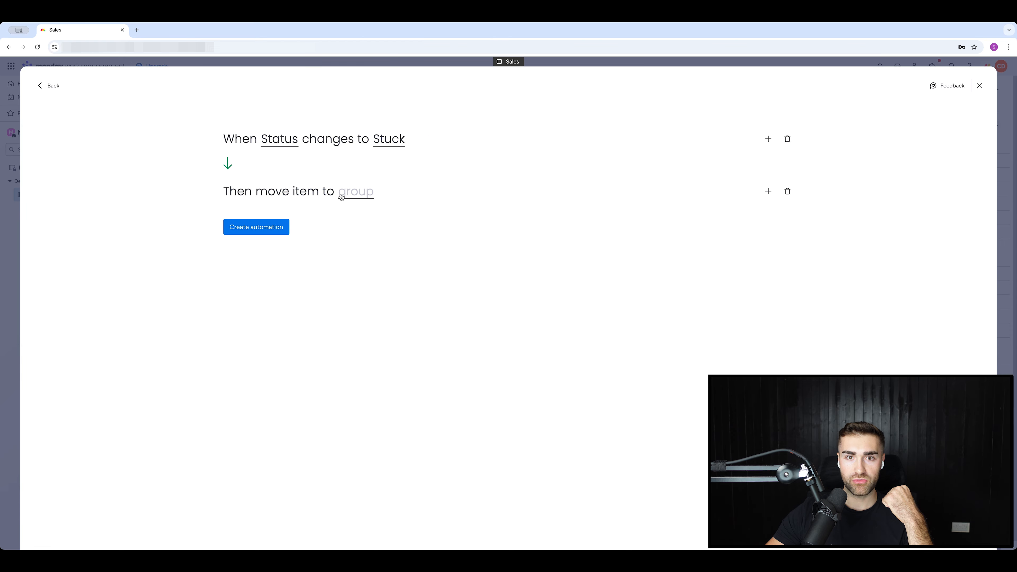
pyautogui.click(348, 192)
pyautogui.scroll(-1, 374, 261)
pyautogui.click(362, 268)
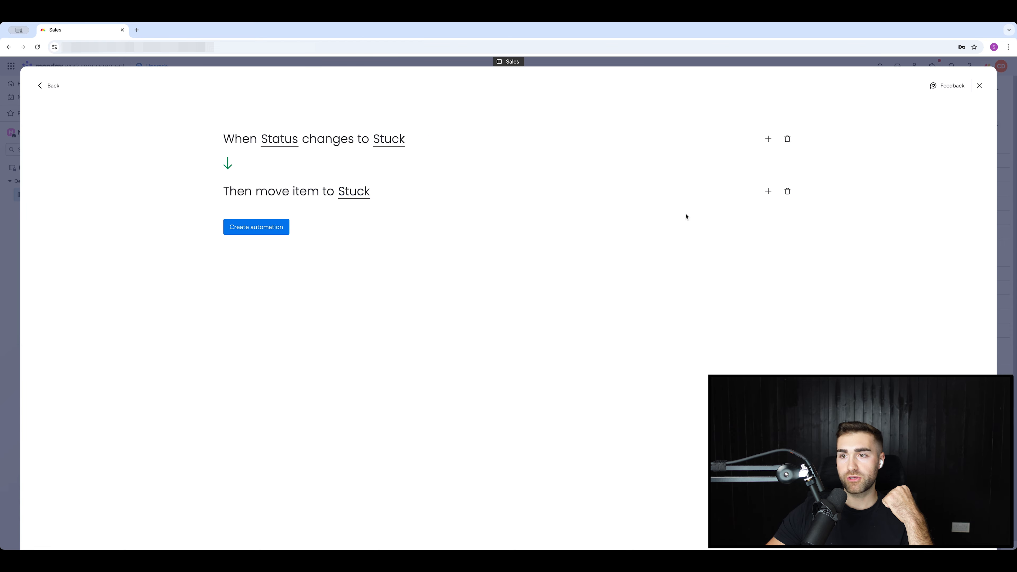
# Add a second action that sets a date to today.
pyautogui.click(768, 191)
pyautogui.click(250, 305)
pyautogui.click(316, 212)
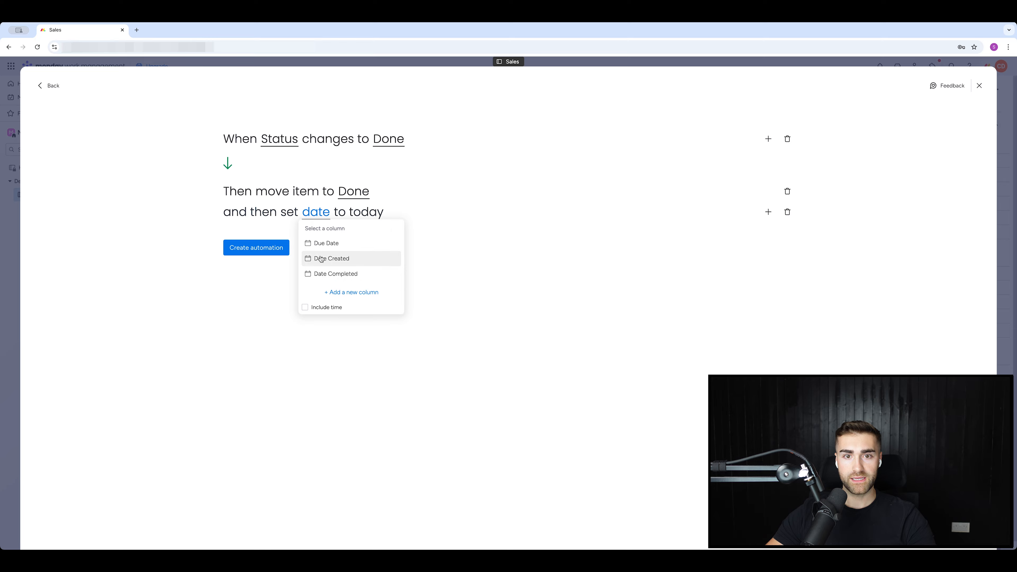
# Choose Date Completed as the date column, create the Done automation, and close the Automation center.
pyautogui.click(320, 274)
pyautogui.click(256, 246)
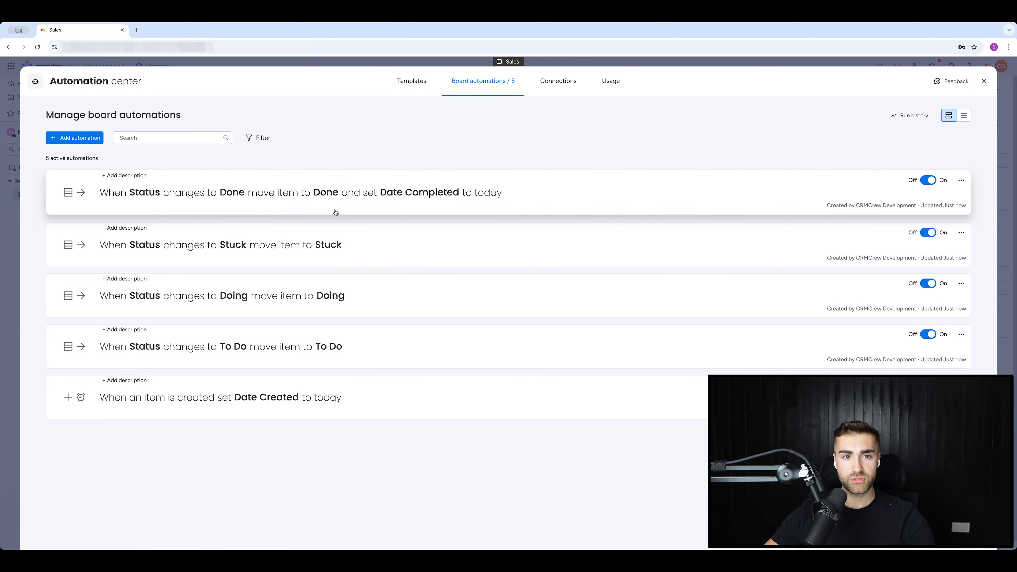
pyautogui.press('Escape')
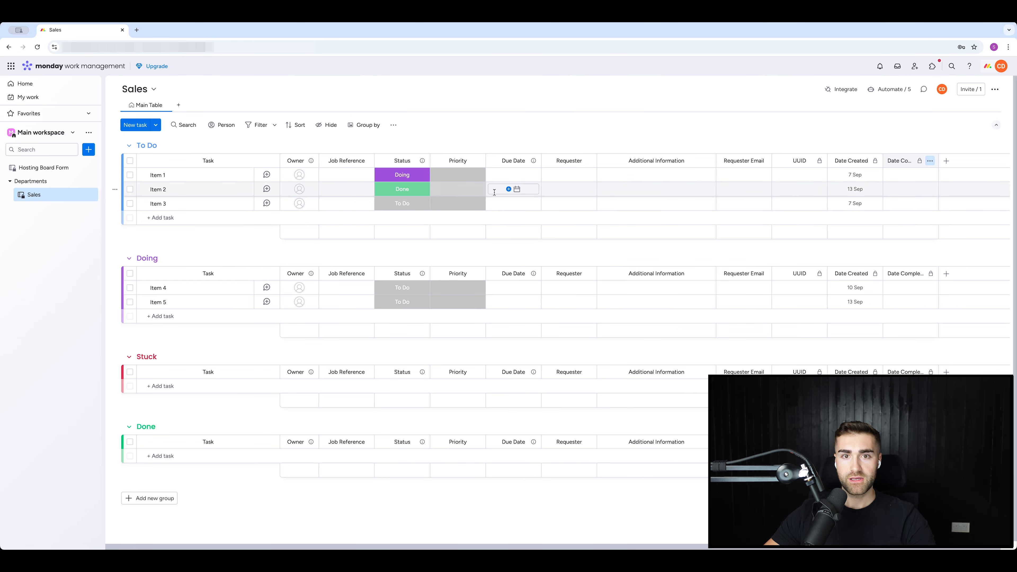
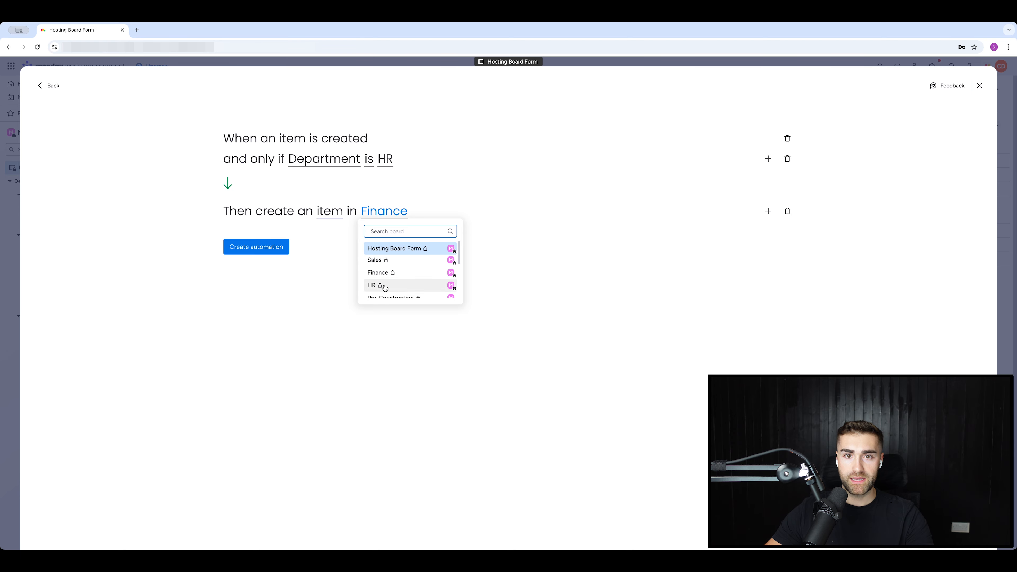
# Route HR submissions to the HR board with confirmed field mapping and save the automation.
pyautogui.click(378, 285)
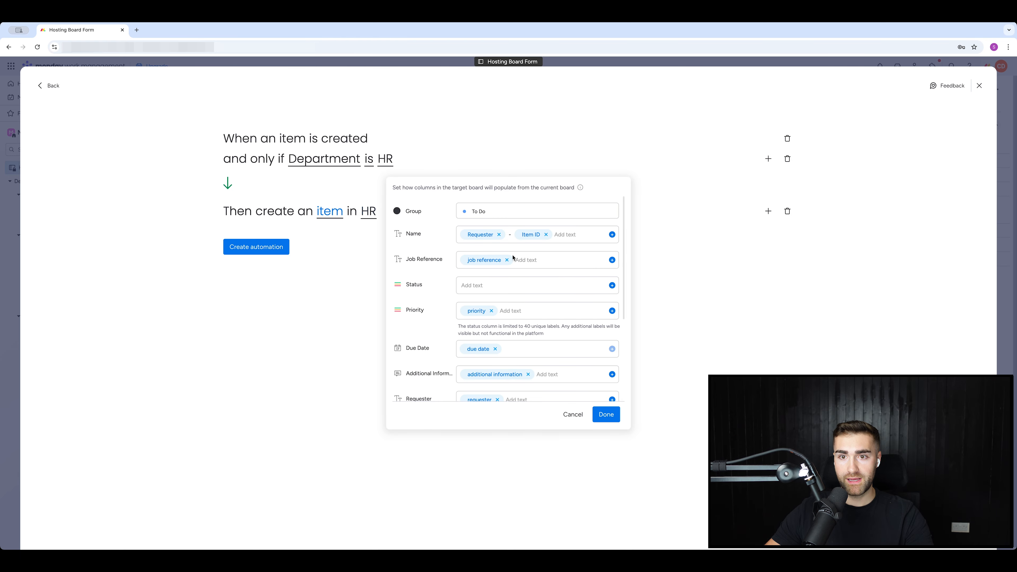
pyautogui.click(612, 415)
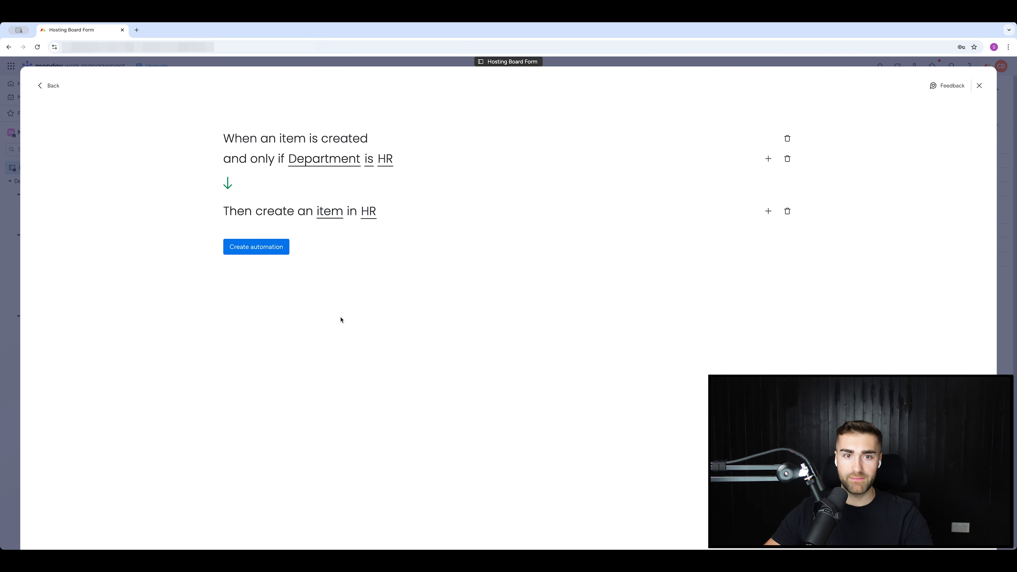
pyautogui.click(263, 248)
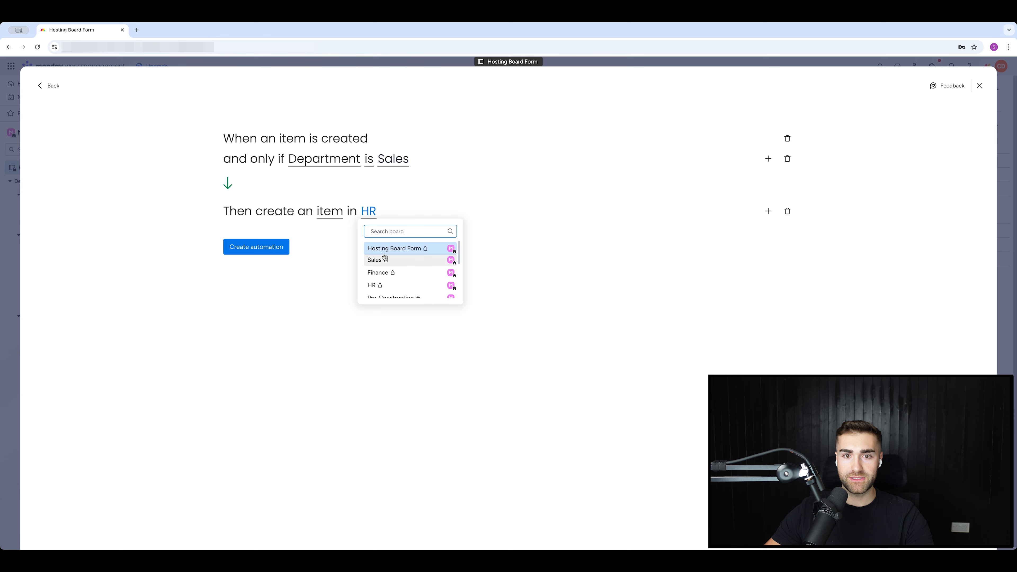
# Target the Sales board for the next automation, confirm its field mapping, and save it.
pyautogui.click(399, 249)
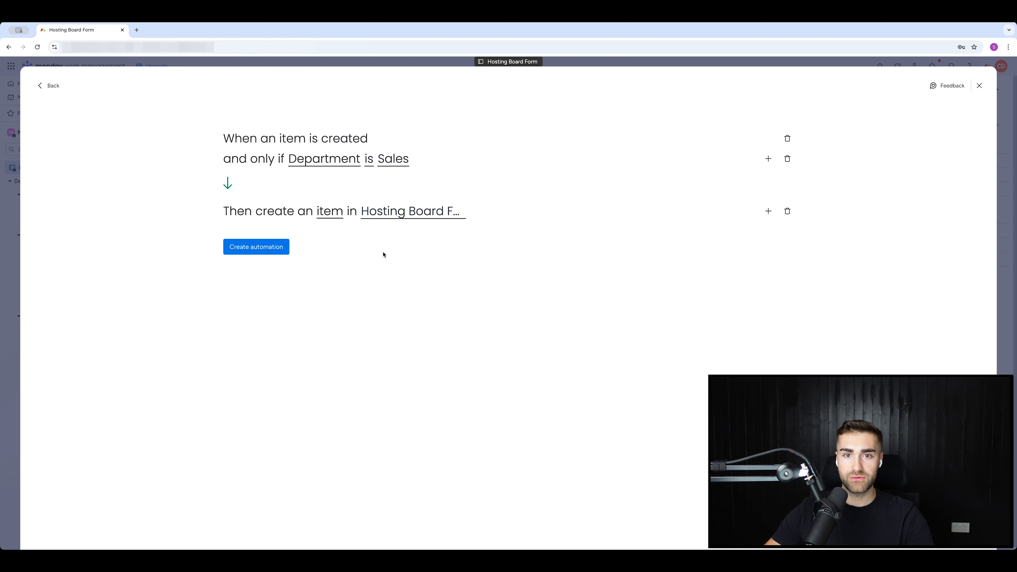
pyautogui.click(401, 211)
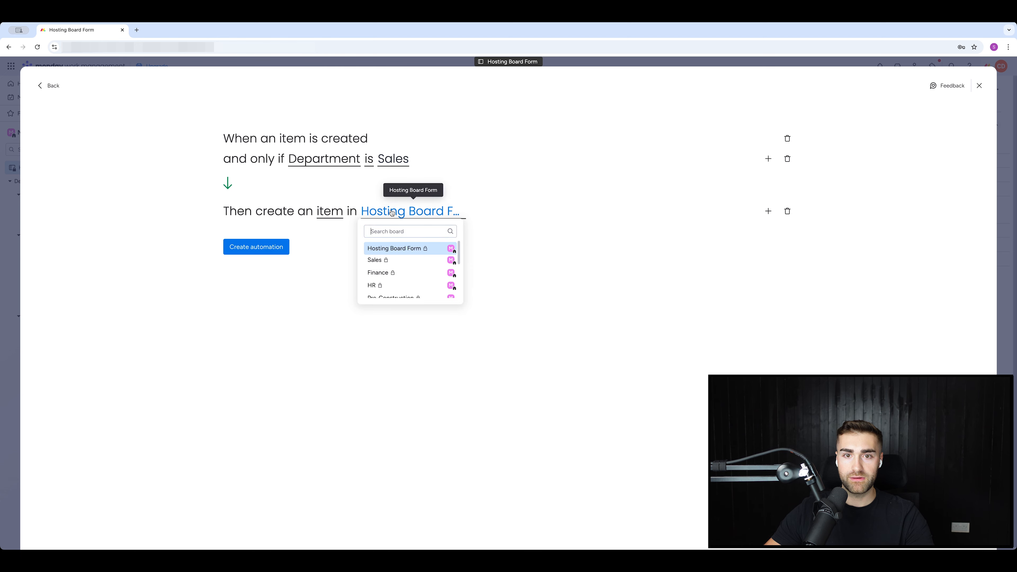
pyautogui.click(384, 258)
pyautogui.click(327, 213)
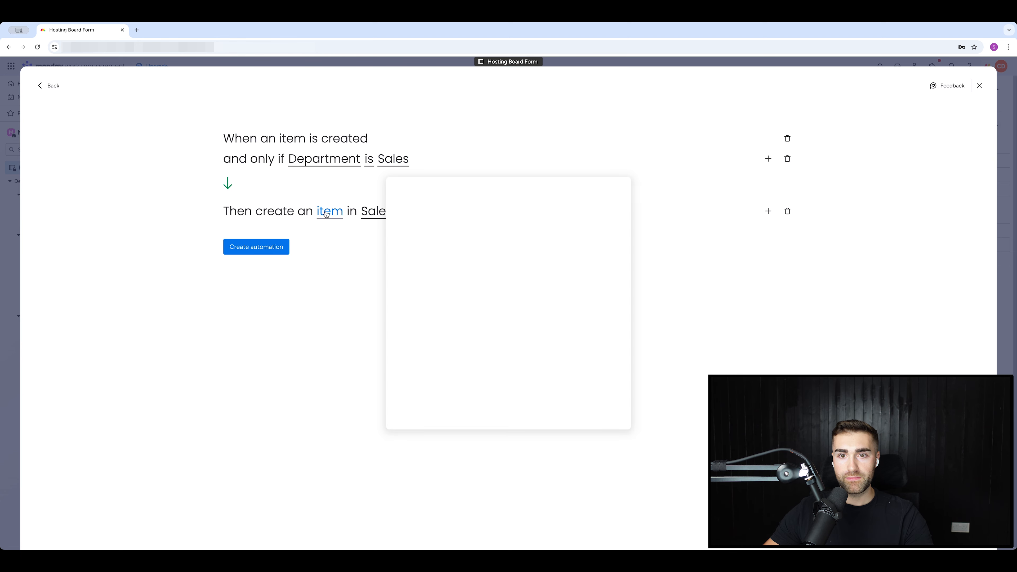
pyautogui.click(318, 268)
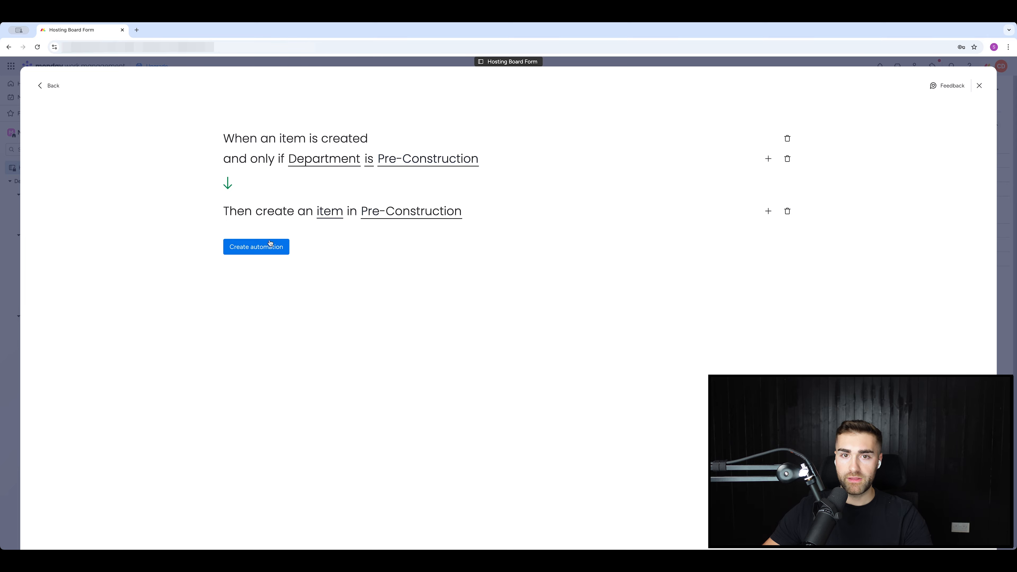
pyautogui.click(256, 246)
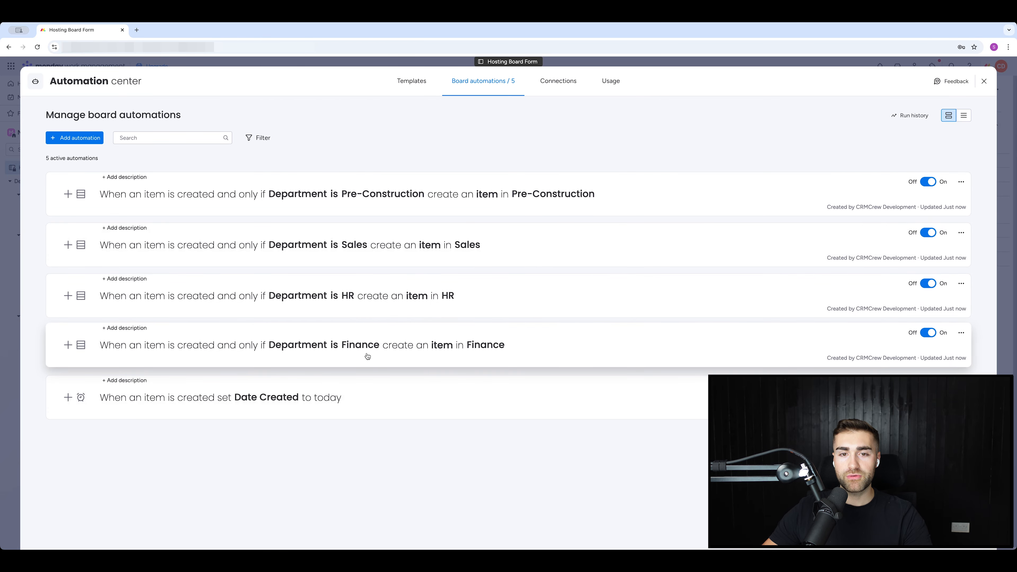
# Save the Finance automation and give Pre-Construction a move-to-Pushed To Board group action.
pyautogui.click(341, 349)
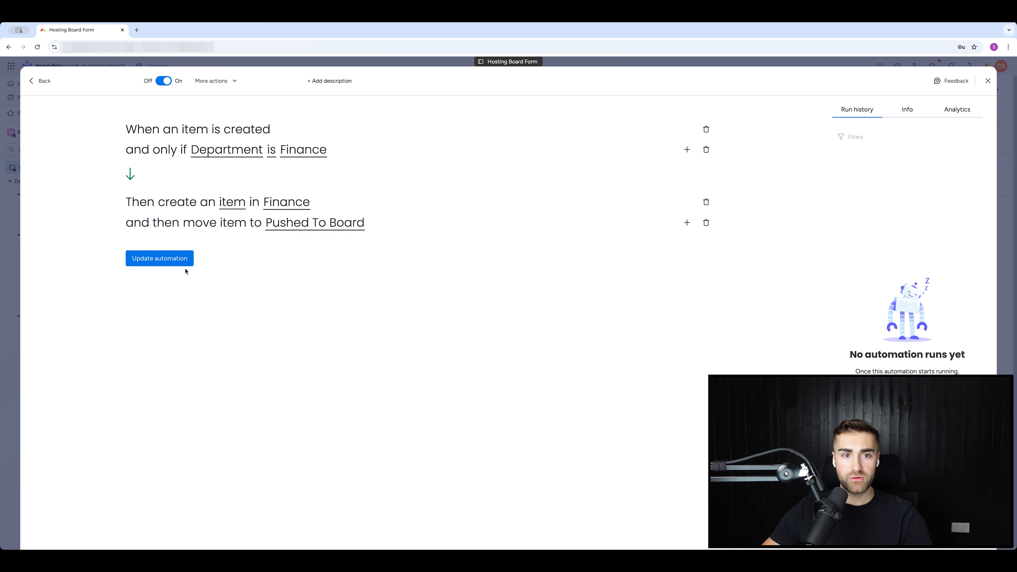
pyautogui.click(185, 263)
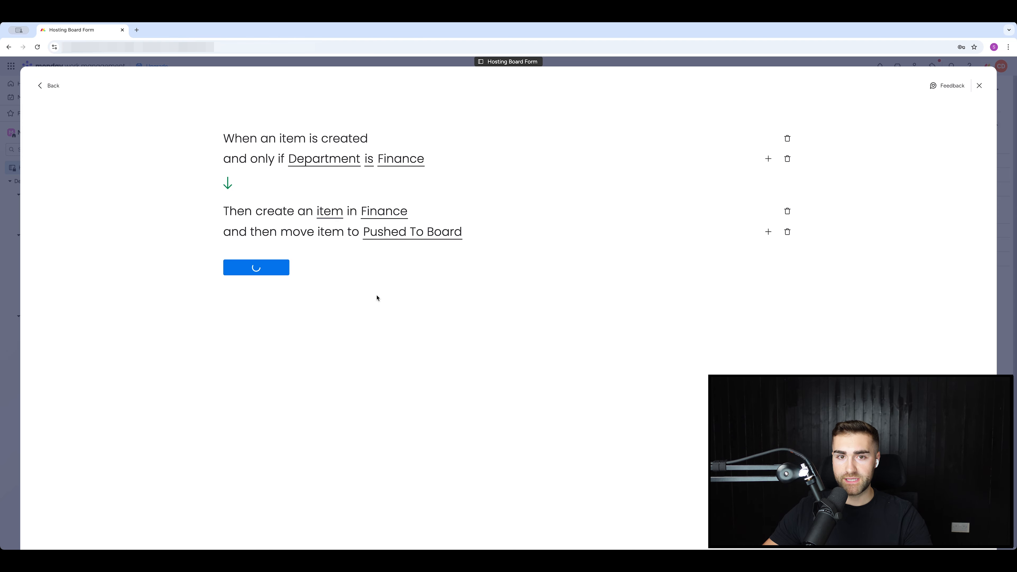
pyautogui.click(465, 345)
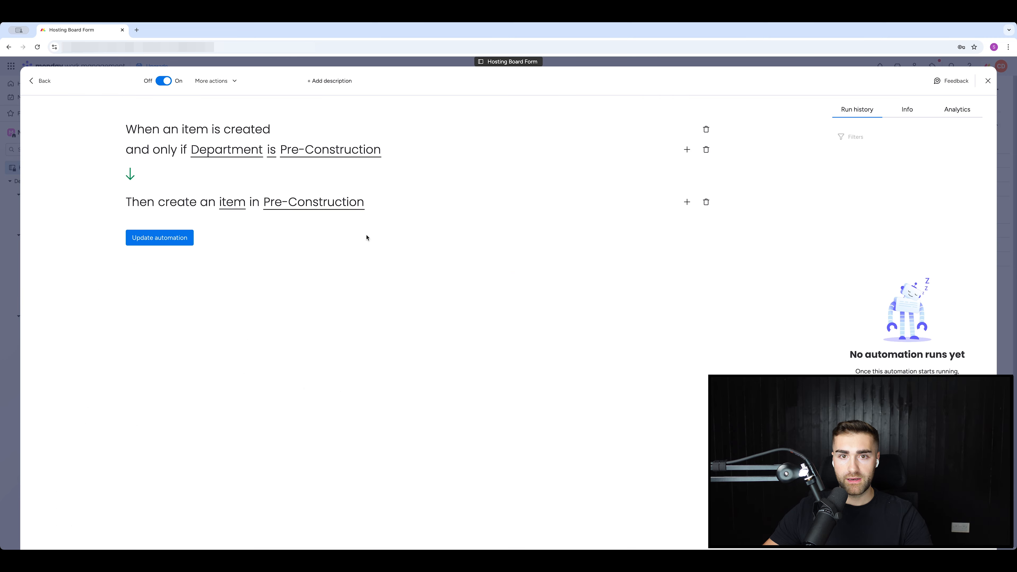
pyautogui.click(687, 202)
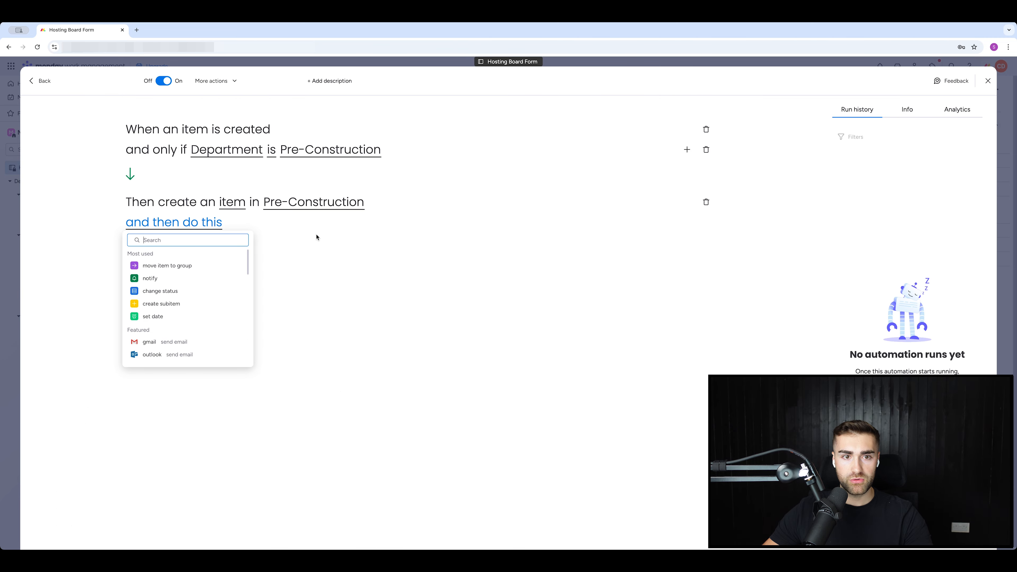
pyautogui.click(180, 265)
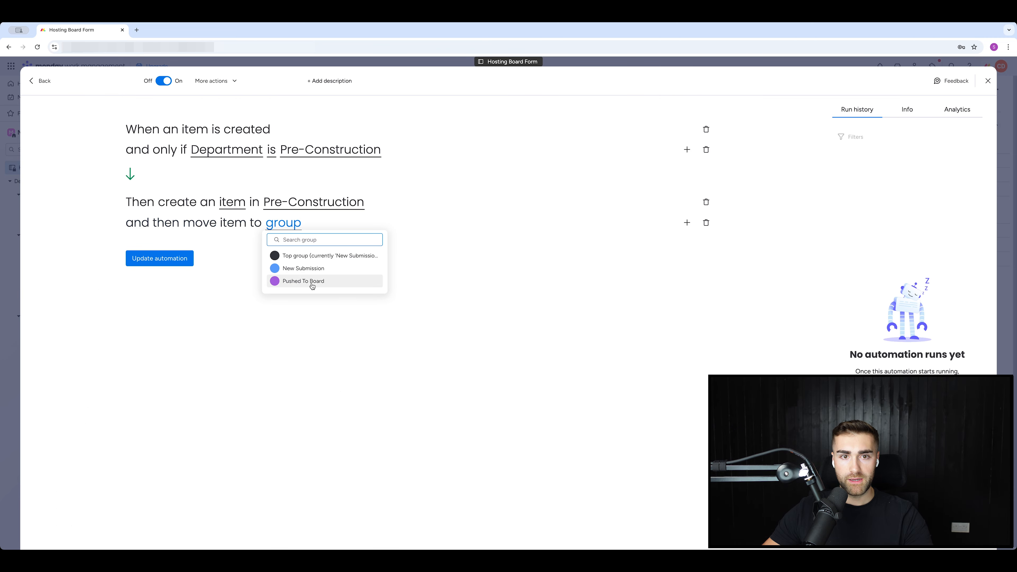
pyautogui.click(303, 280)
pyautogui.click(160, 258)
pyautogui.click(387, 159)
pyautogui.scroll(-1, 420, 222)
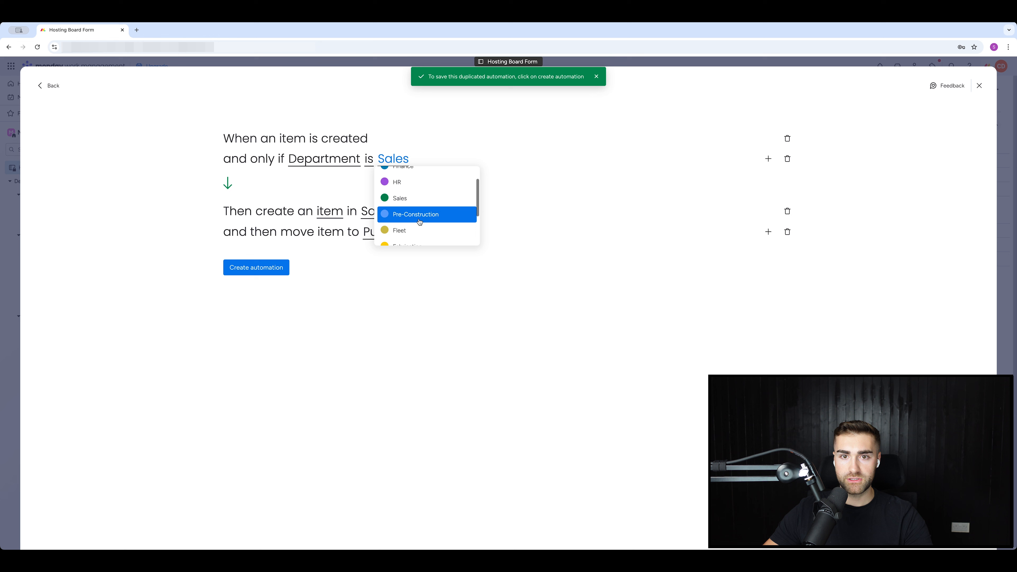
# Route Fleet department submissions to the Fleet board.
pyautogui.click(403, 231)
pyautogui.click(369, 213)
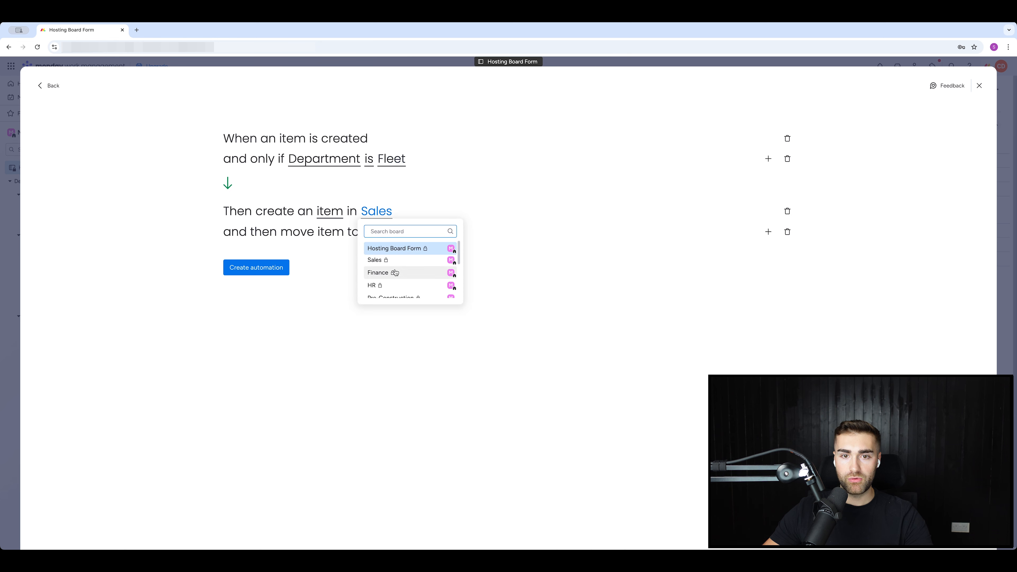
pyautogui.write('fleet')
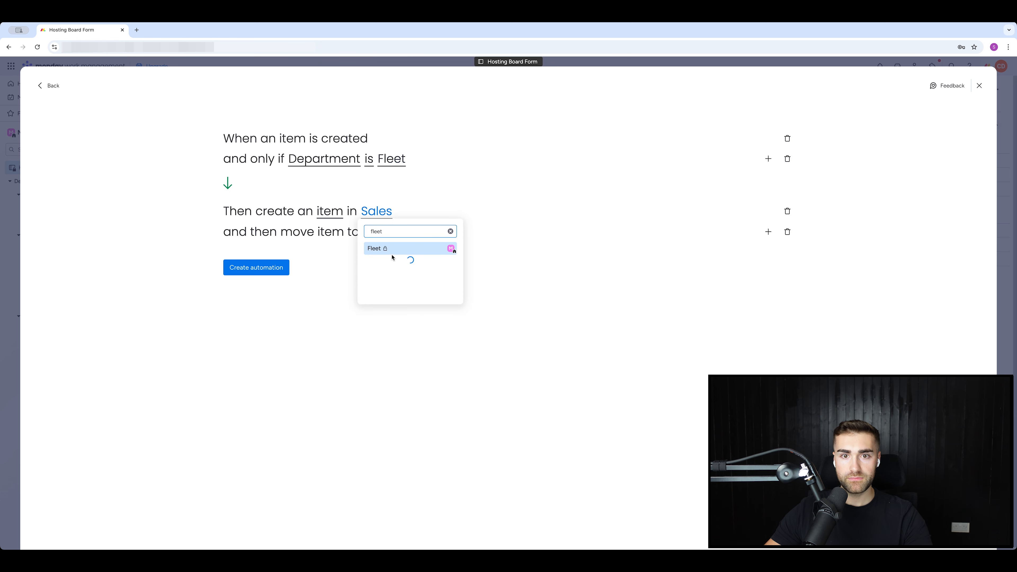
pyautogui.click(394, 249)
# Create a Fabrication department automation that creates items on the Fabrication board.
pyautogui.click(256, 267)
pyautogui.click(392, 159)
pyautogui.click(404, 197)
pyautogui.click(375, 211)
pyautogui.write('fab')
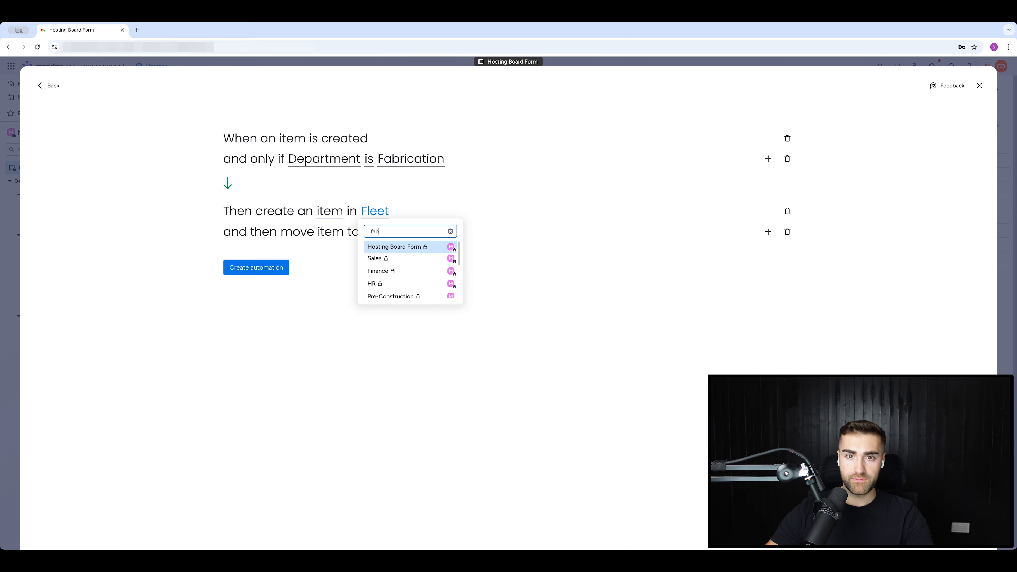
pyautogui.click(425, 249)
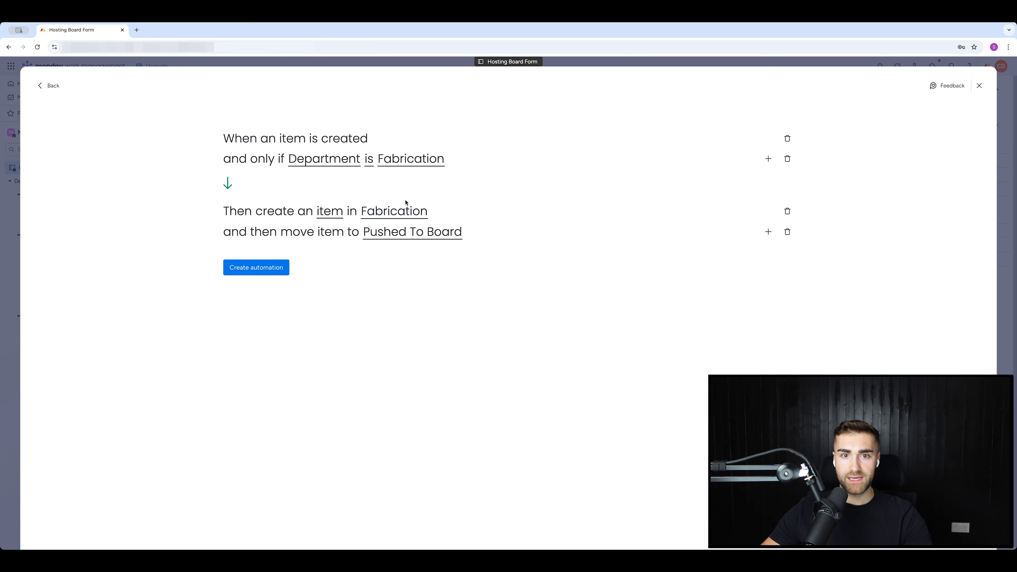
pyautogui.click(257, 269)
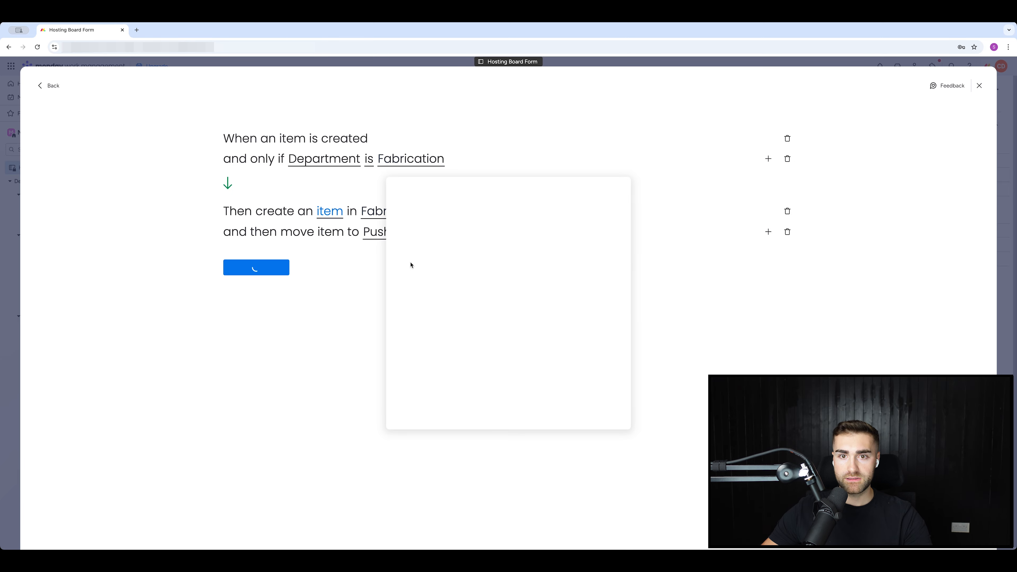
pyautogui.click(324, 194)
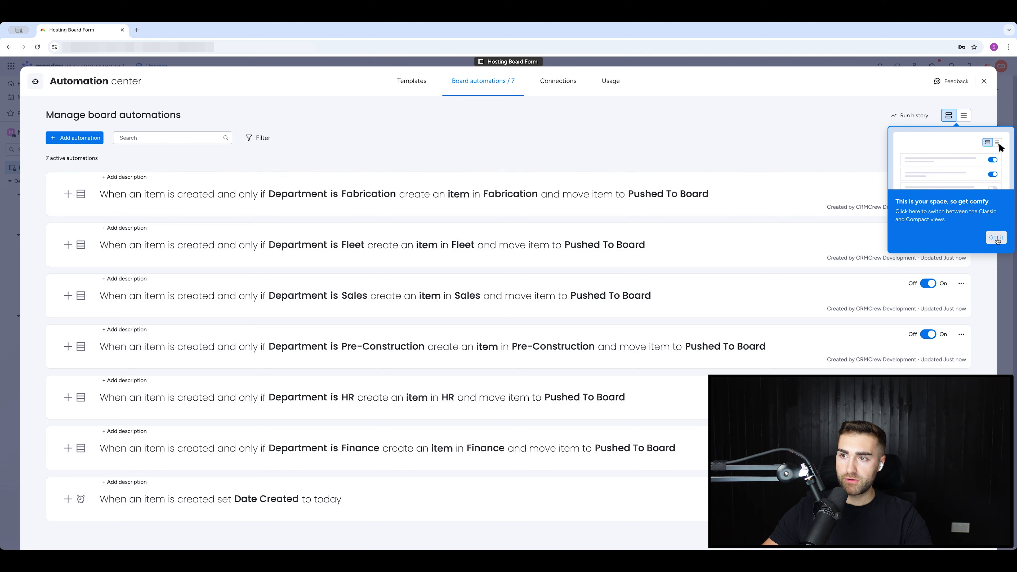
# Duplicate the Fabrication automation into a Service route creating items on the Service board.
pyautogui.click(941, 188)
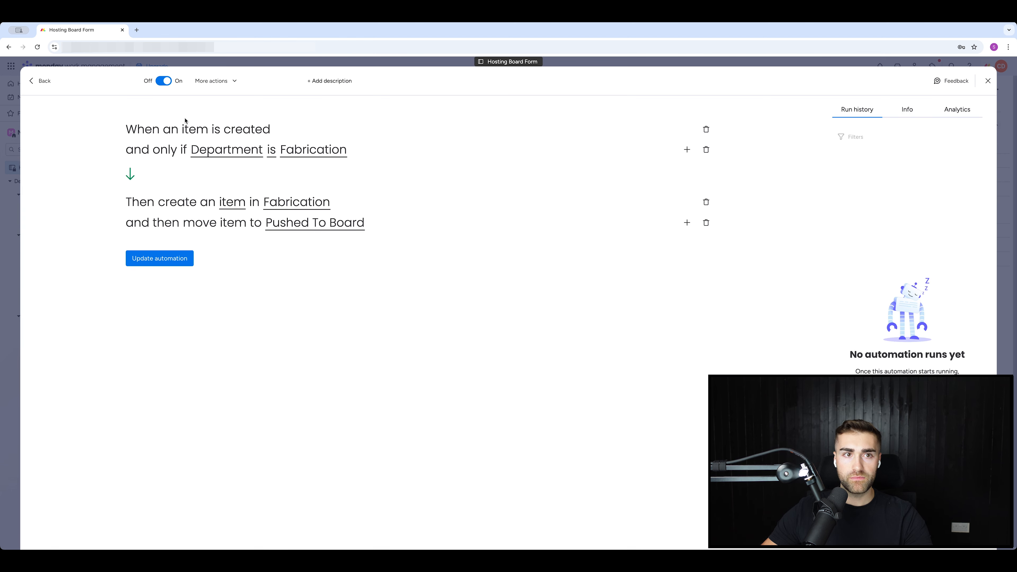
pyautogui.click(42, 81)
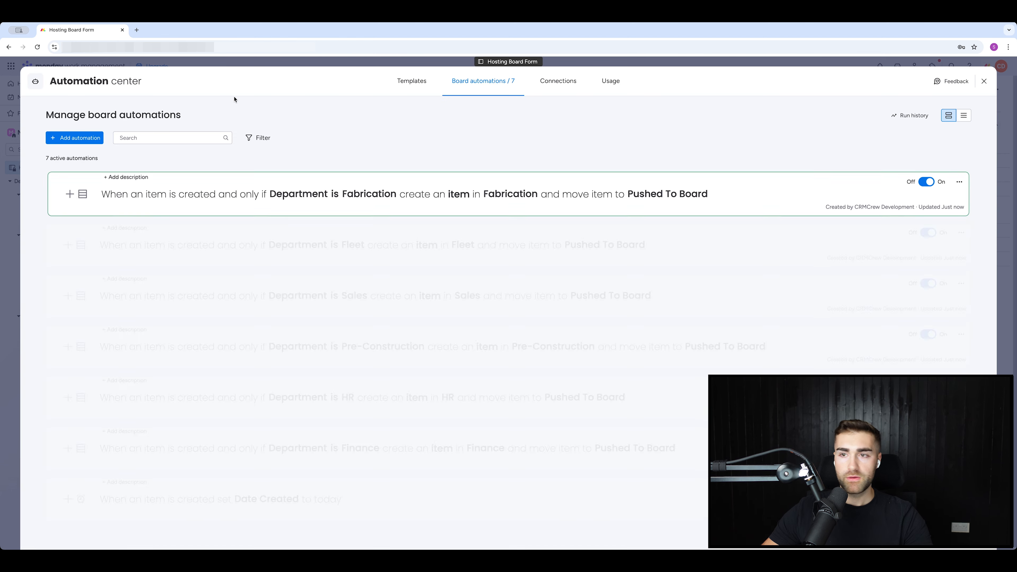
pyautogui.click(961, 180)
pyautogui.click(905, 207)
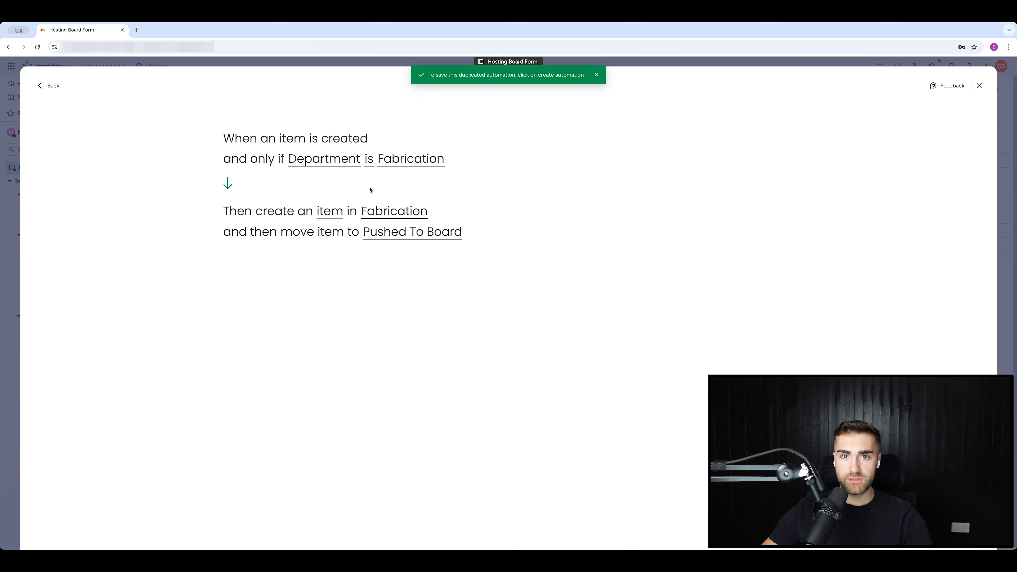
pyautogui.click(405, 159)
pyautogui.scroll(-3, 442, 221)
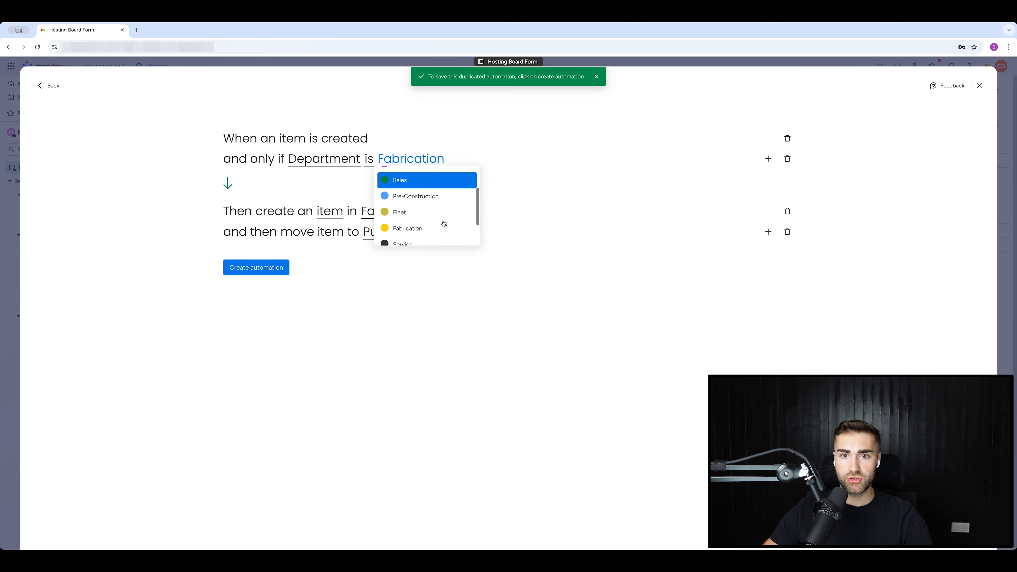
pyautogui.scroll(-2, 423, 241)
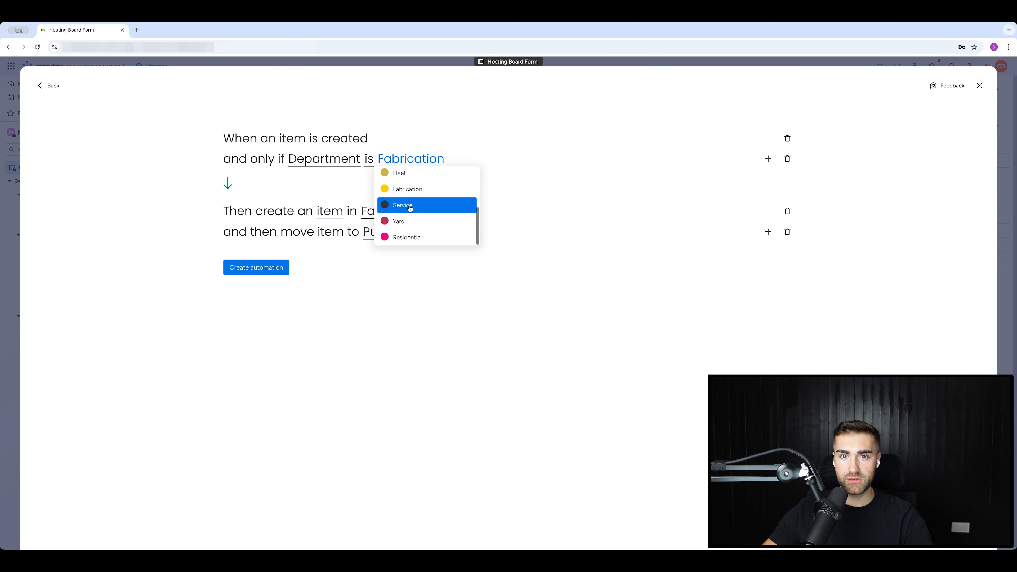
pyautogui.click(410, 208)
pyautogui.click(386, 213)
pyautogui.write('servic')
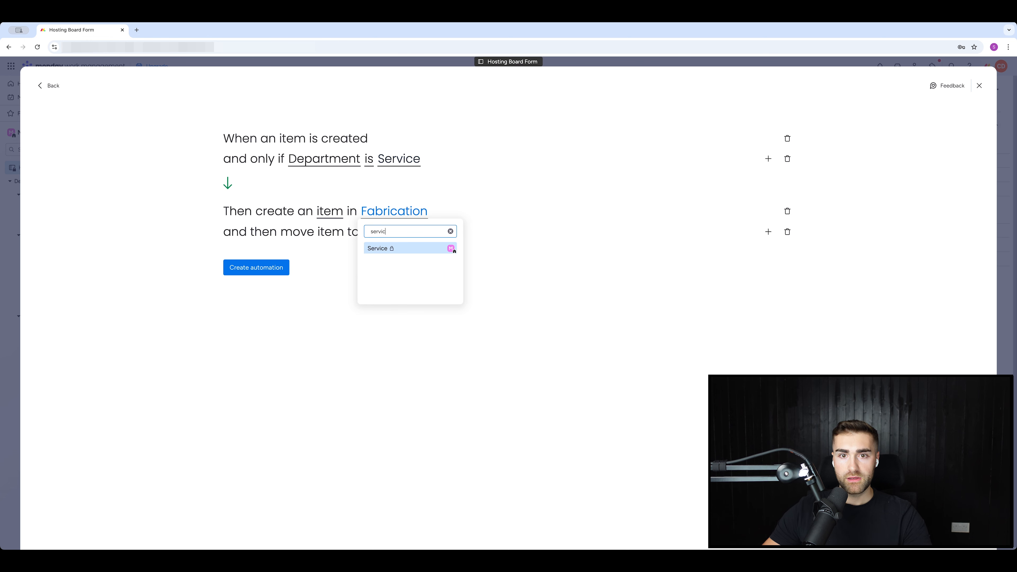
pyautogui.click(386, 249)
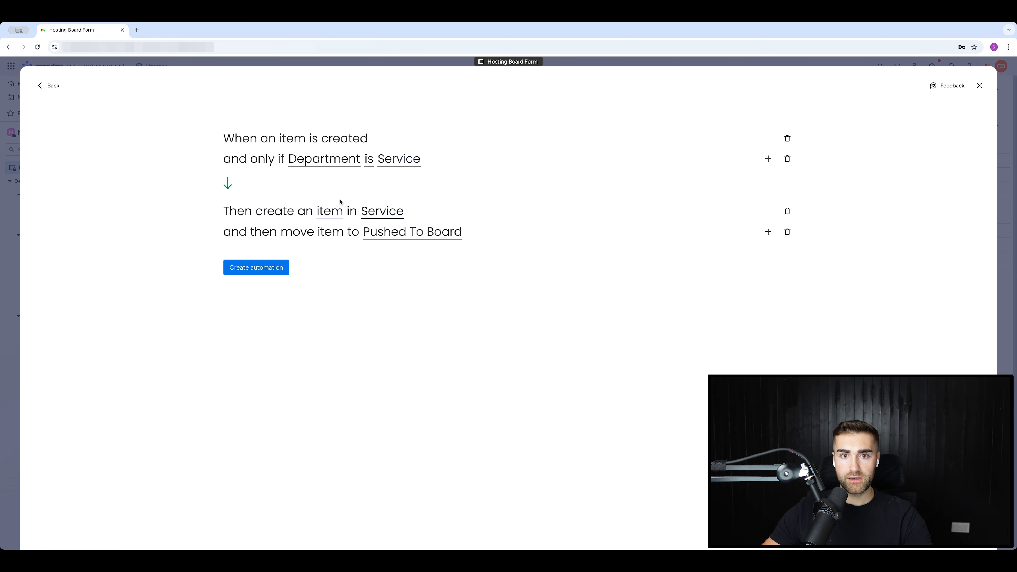
pyautogui.click(336, 214)
pyautogui.click(559, 164)
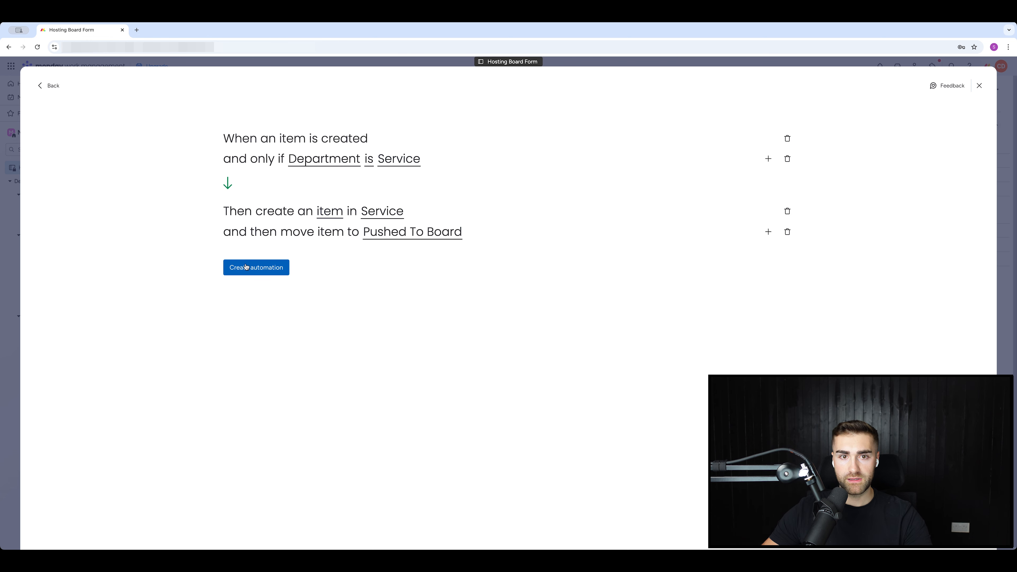
pyautogui.click(267, 268)
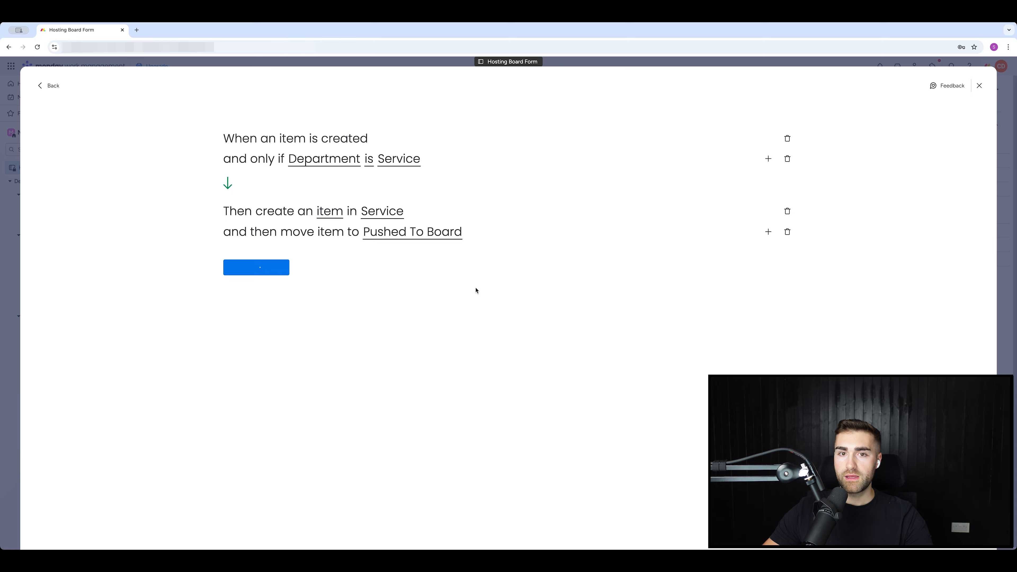
# Copy the Service automation into a Yard route targeting the Yard board.
pyautogui.click(958, 181)
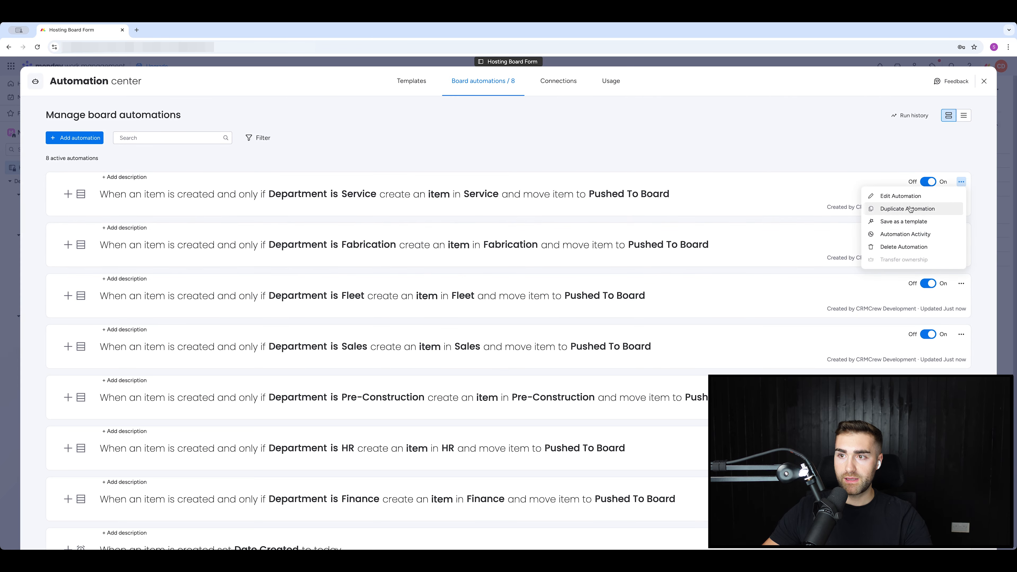
pyautogui.click(913, 209)
pyautogui.click(405, 159)
pyautogui.scroll(-3, 405, 217)
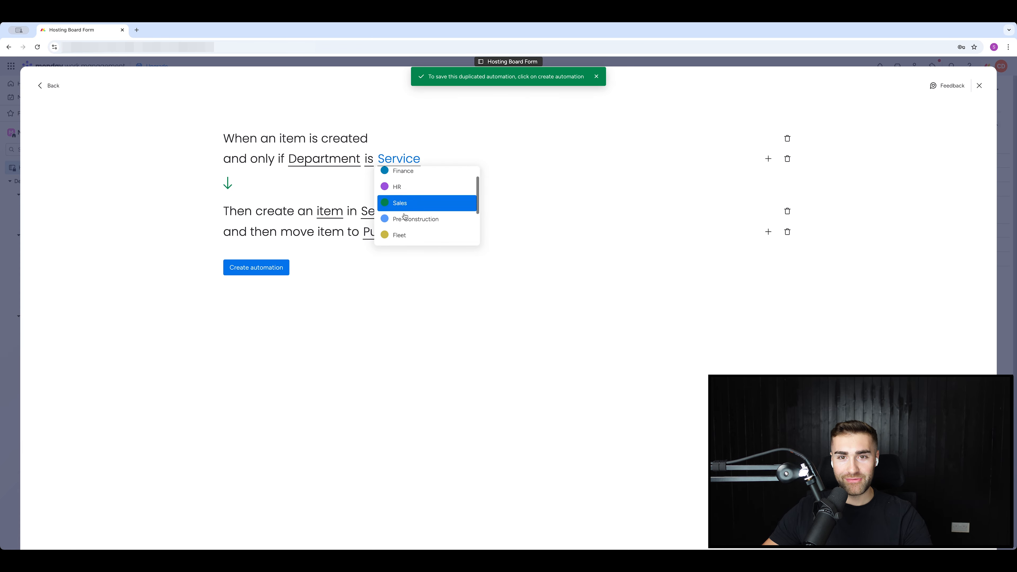
pyautogui.click(405, 221)
pyautogui.click(382, 211)
pyautogui.click(385, 281)
pyautogui.click(256, 268)
# Copy it into a Residential route targeting the Residential board, then close Automation center.
pyautogui.click(957, 181)
pyautogui.click(913, 208)
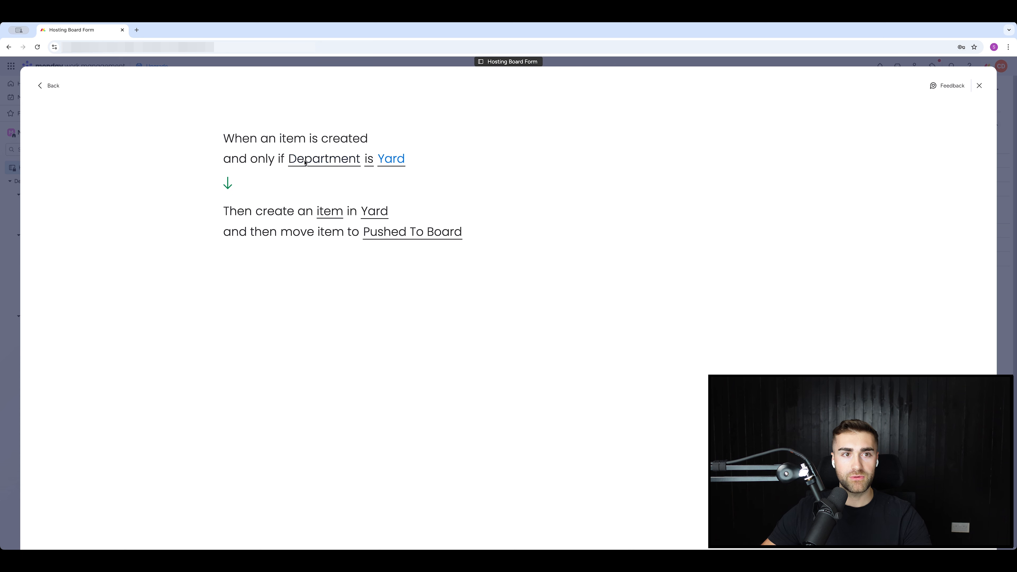
pyautogui.click(386, 161)
pyautogui.click(412, 237)
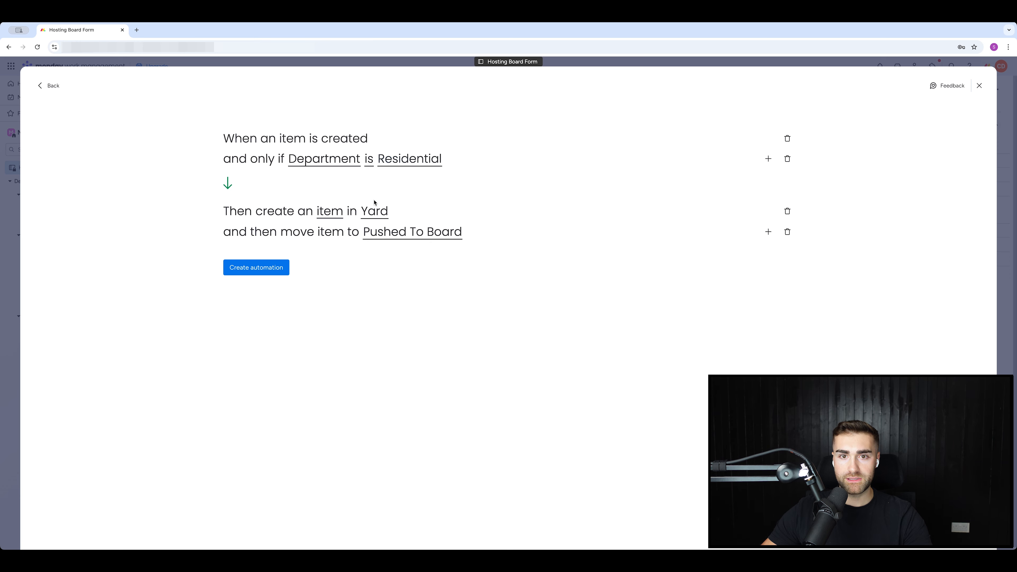
pyautogui.click(379, 214)
pyautogui.write('resi')
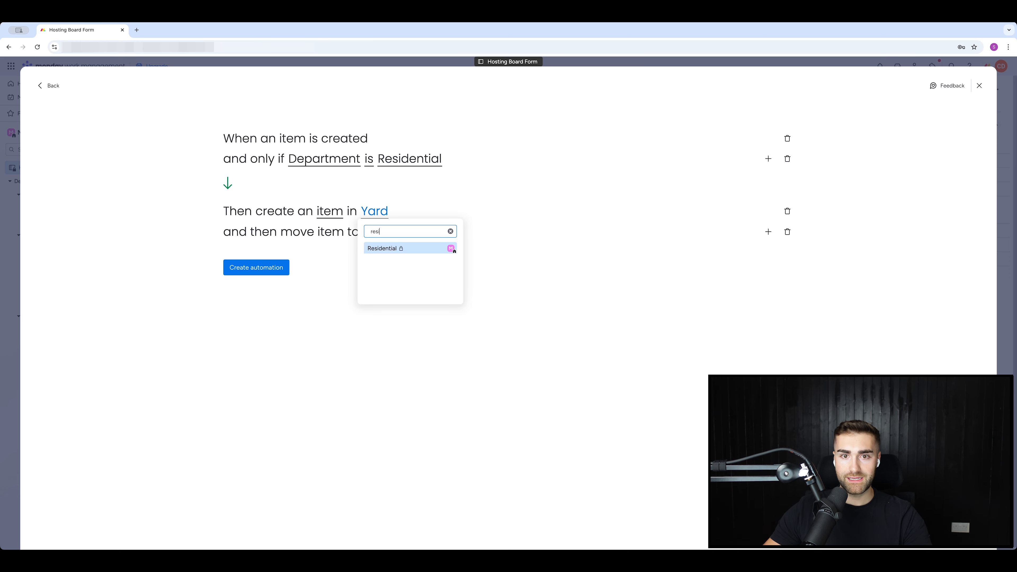
pyautogui.click(382, 248)
pyautogui.click(327, 212)
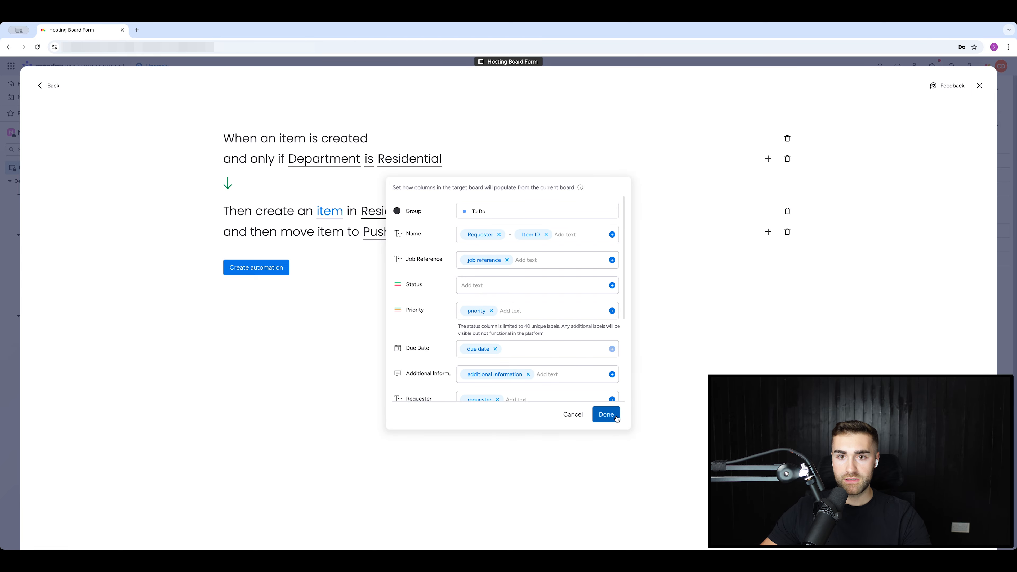
pyautogui.click(603, 414)
pyautogui.click(260, 267)
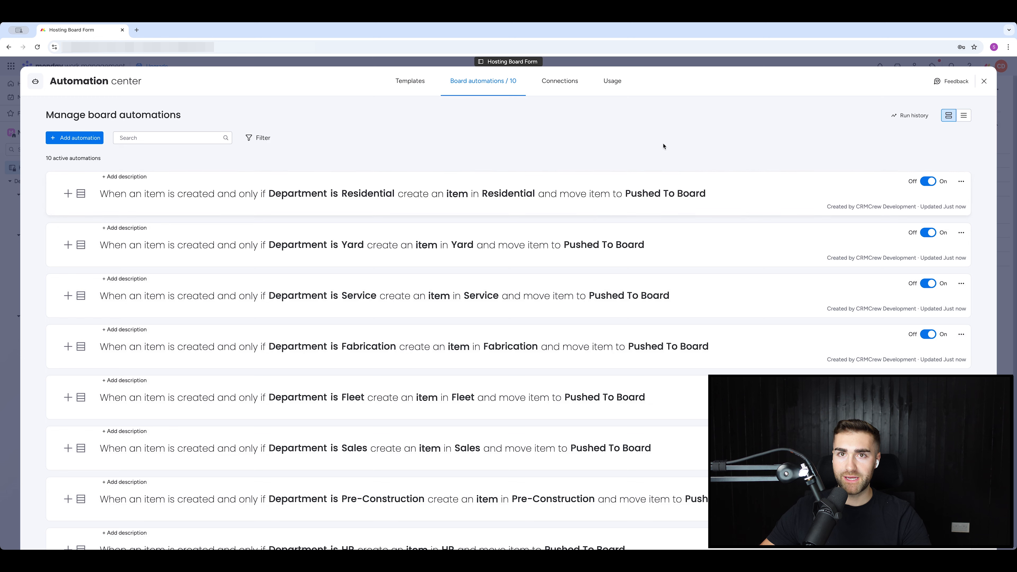
pyautogui.click(985, 82)
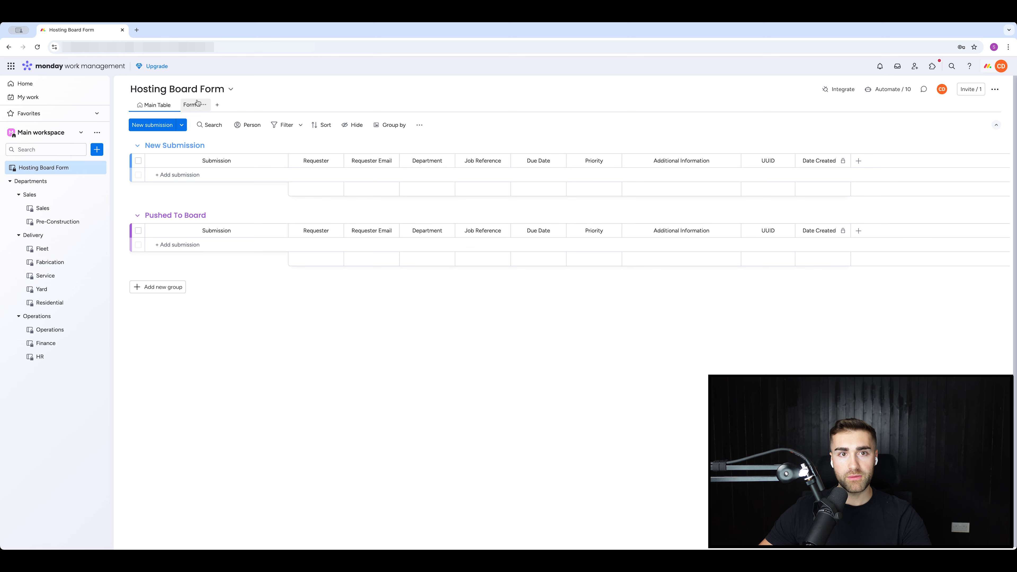
# Copy the form's public link from Form view and load it in a new tab.
pyautogui.click(191, 108)
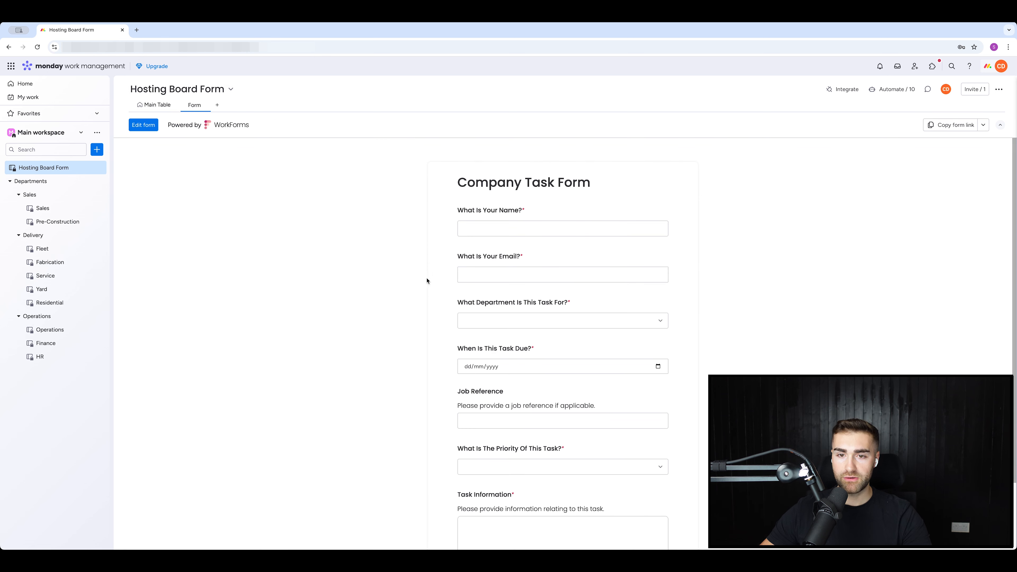
pyautogui.scroll(-2, 416, 296)
pyautogui.scroll(2, 414, 301)
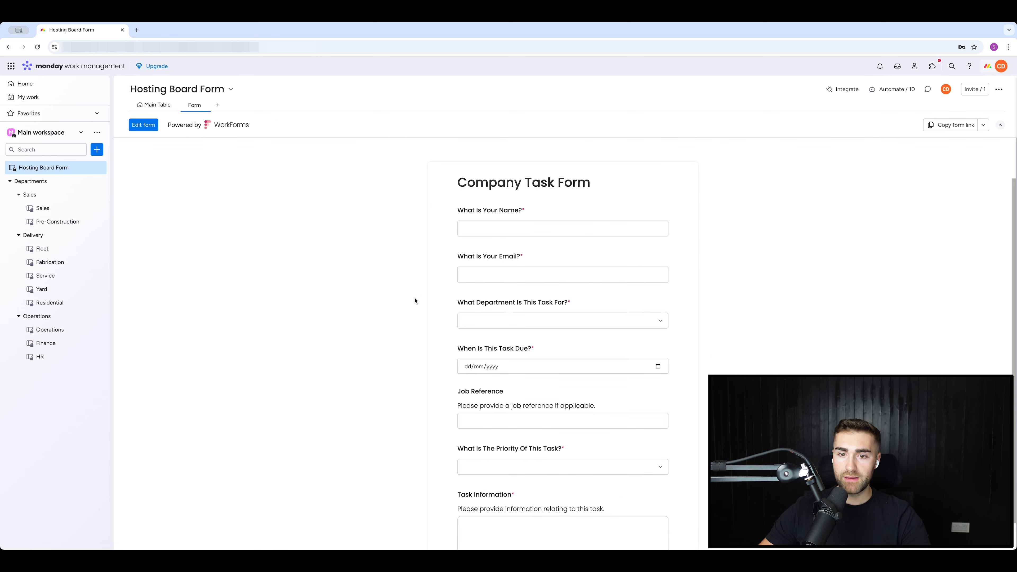
pyautogui.click(958, 126)
pyautogui.hotkey('ctrl', 't')
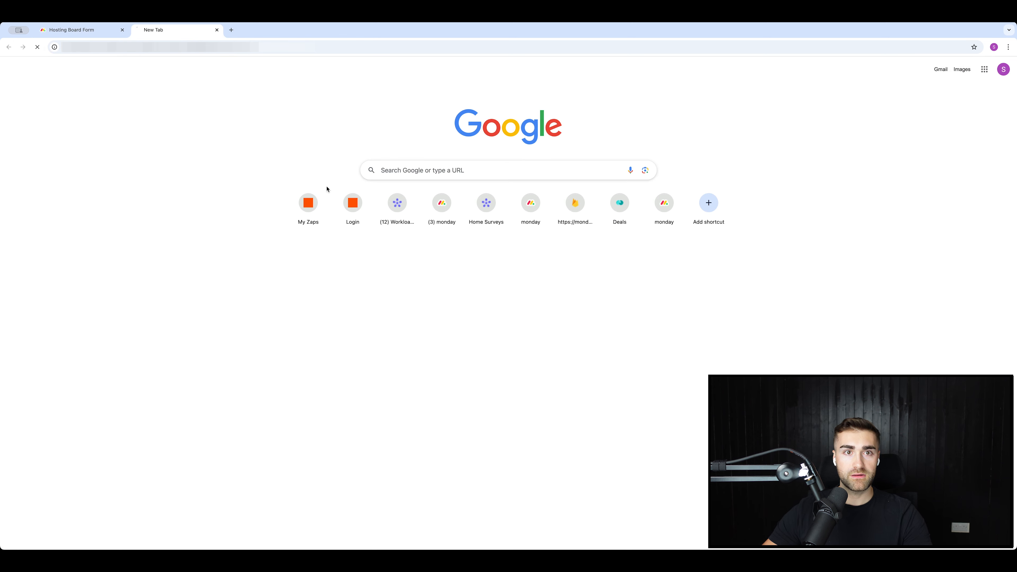
pyautogui.hotkey('ctrl', 'v')
pyautogui.press('Return')
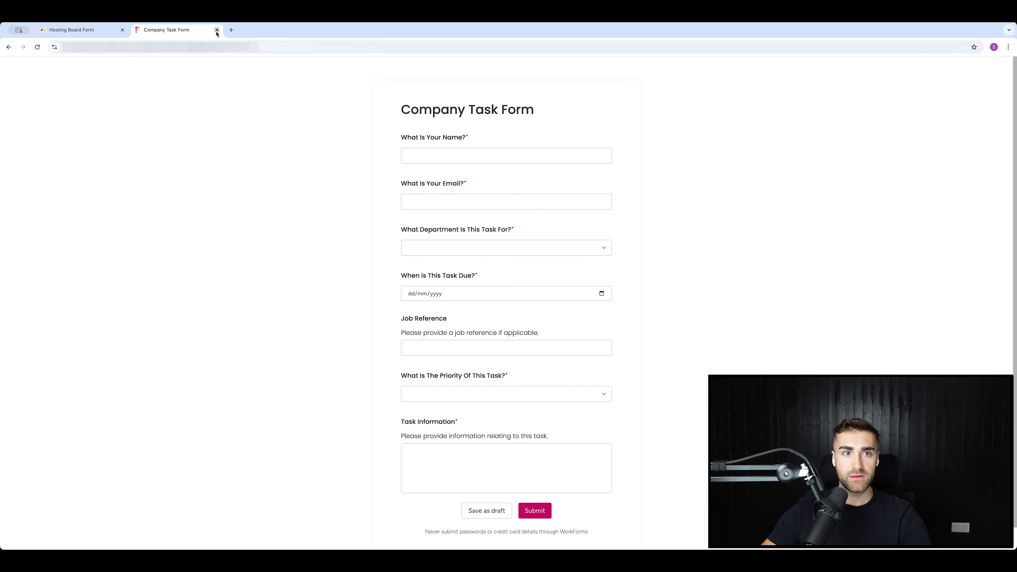
# Copy the form's shareable link again and open it in a fresh browser tab.
pyautogui.click(216, 30)
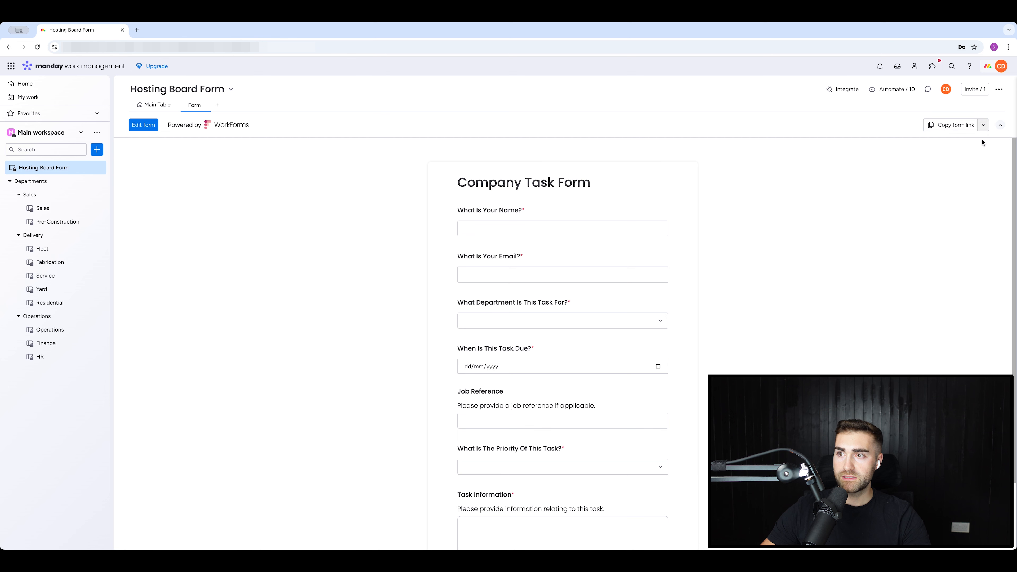
pyautogui.click(983, 125)
pyautogui.click(466, 171)
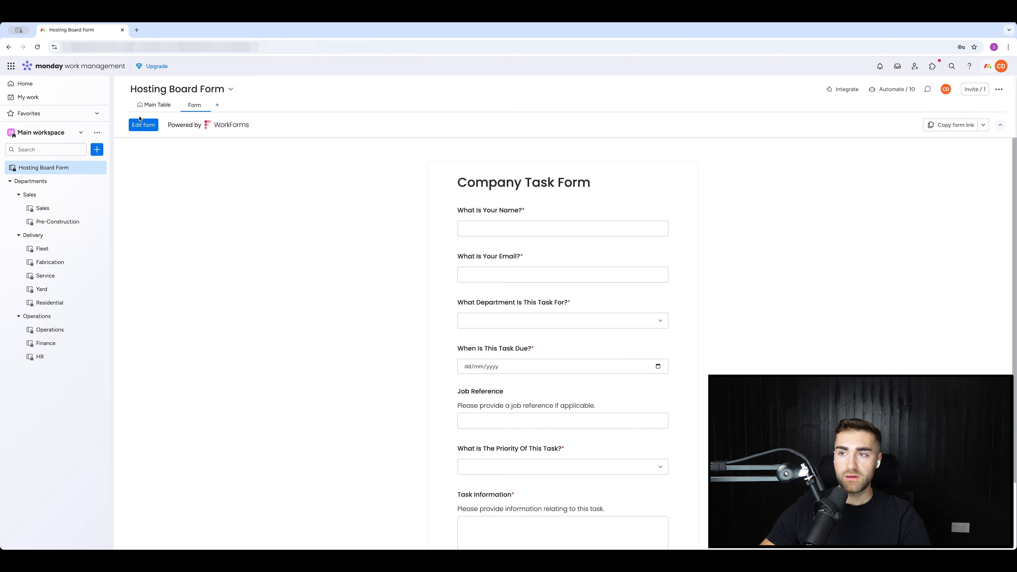
pyautogui.click(951, 125)
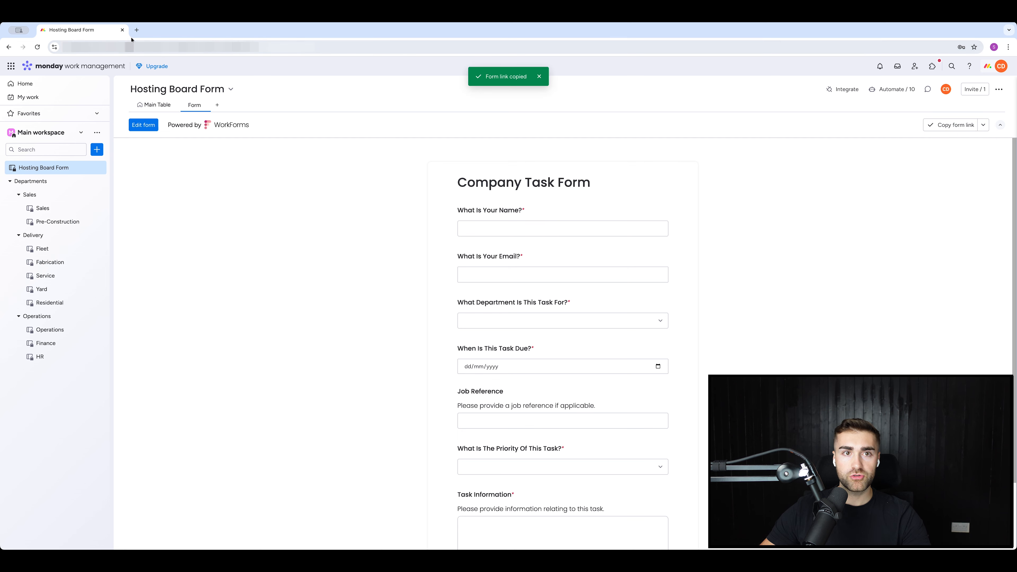
pyautogui.click(137, 30)
pyautogui.hotkey('ctrl', 'v')
pyautogui.press('Return')
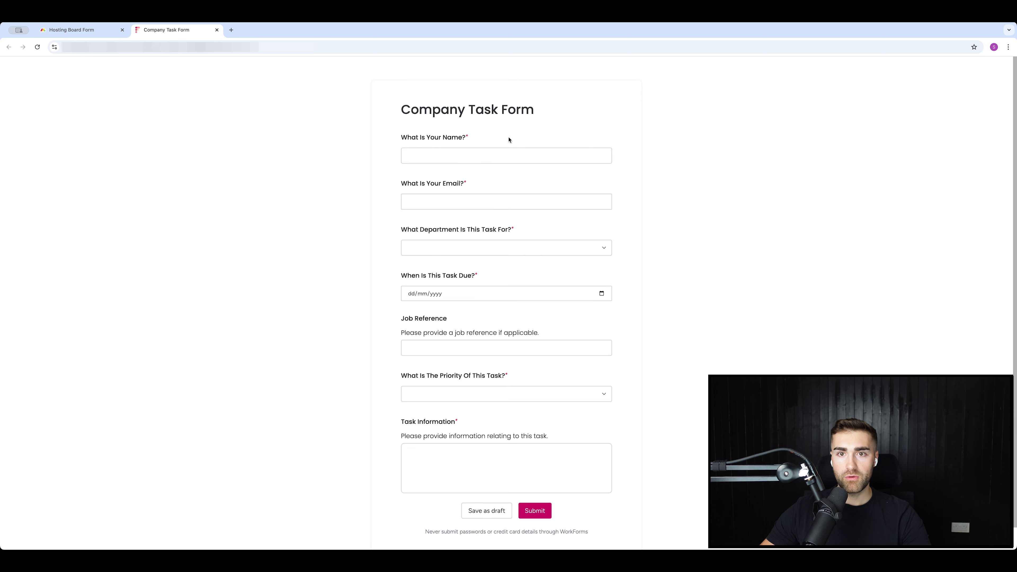
# Enter the requester's name and email, and choose Sales as the department.
pyautogui.click(486, 155)
pyautogui.write('Nick')
pyautogui.press('Tab')
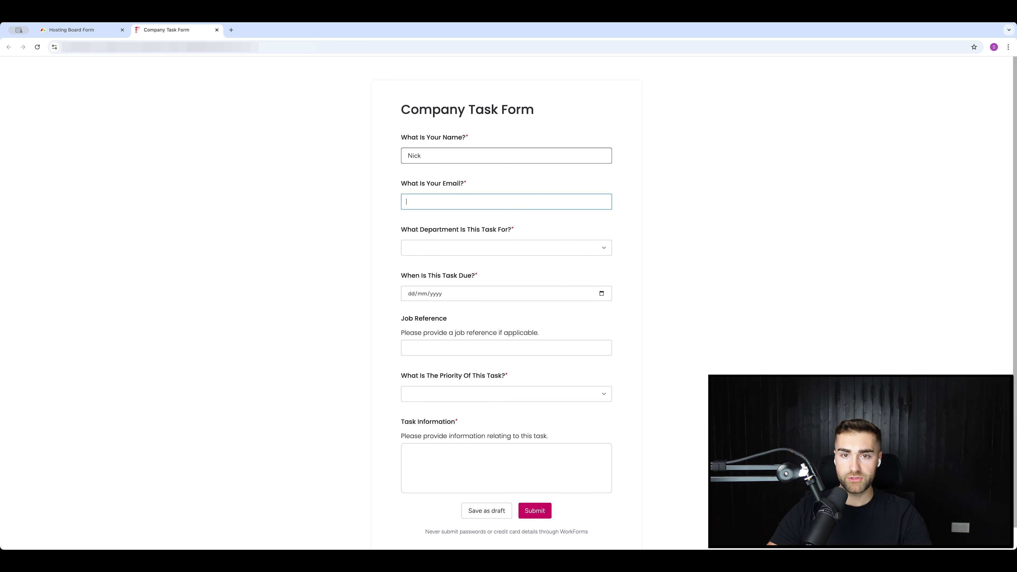
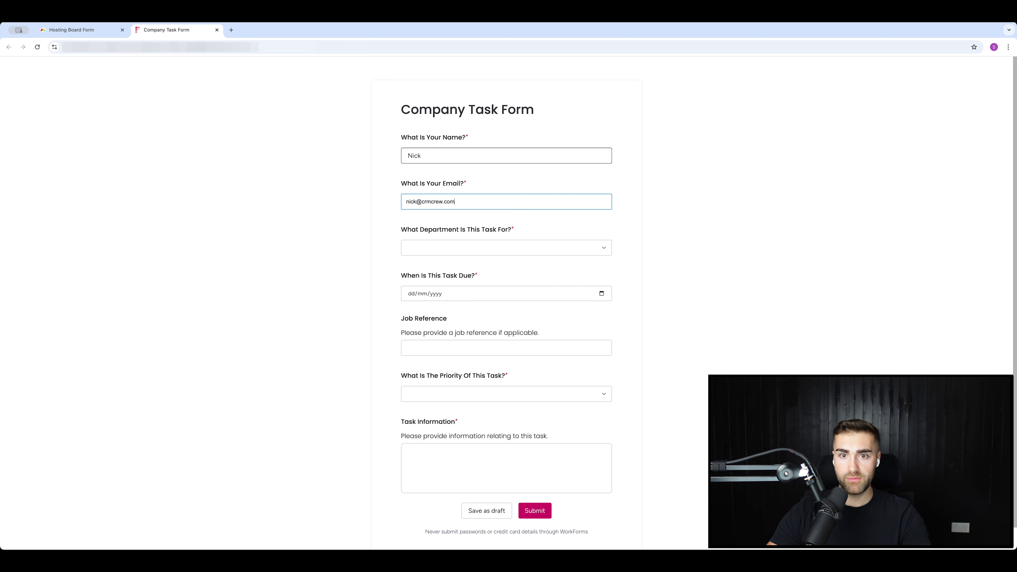
pyautogui.press('Tab')
pyautogui.press('Down')
pyautogui.press('Down')
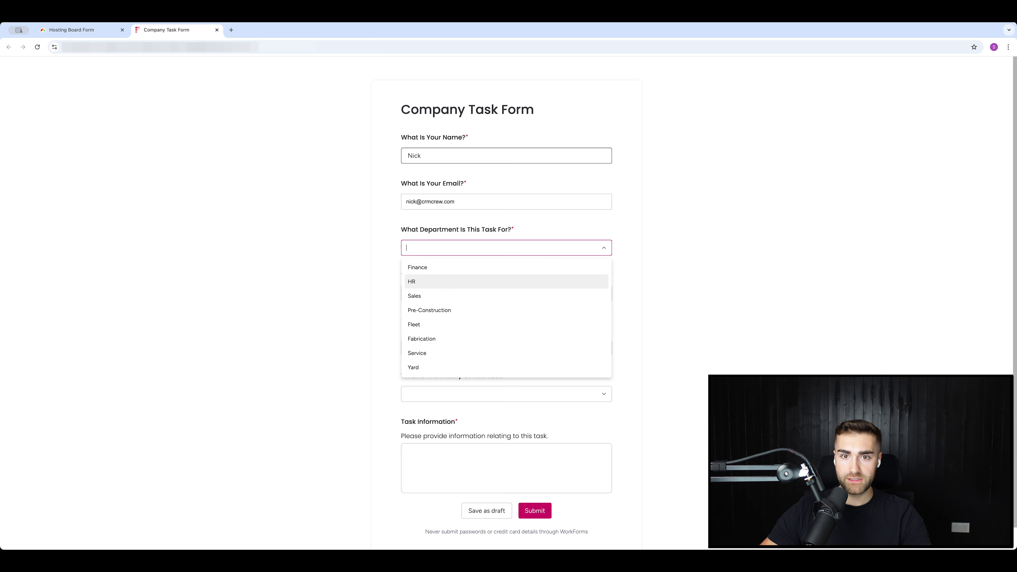
pyautogui.press('Down')
pyautogui.press('Return')
# Set due date 30/09/2024, Job Reference 12345 and priority Critical.
pyautogui.click(474, 294)
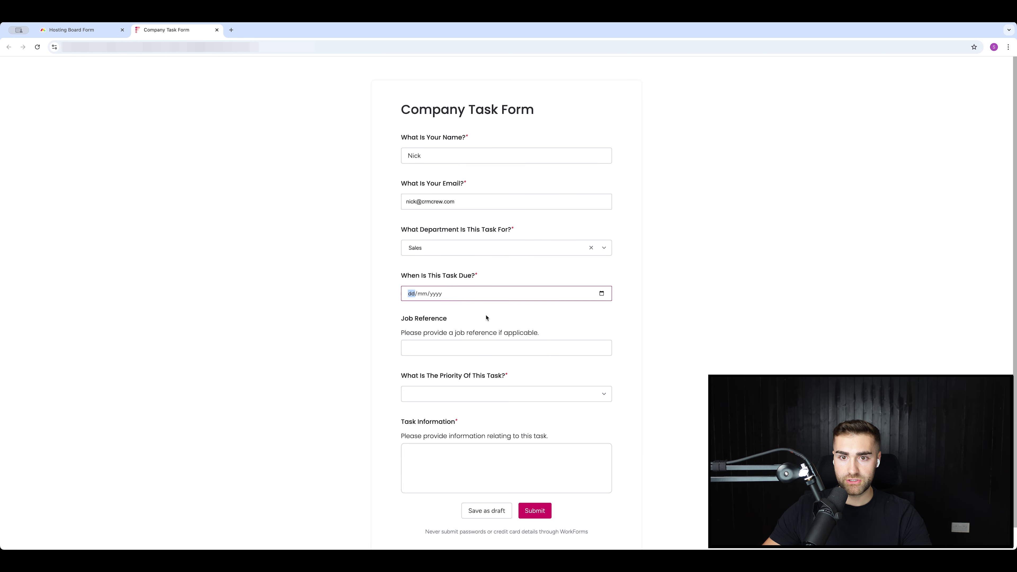
pyautogui.click(568, 320)
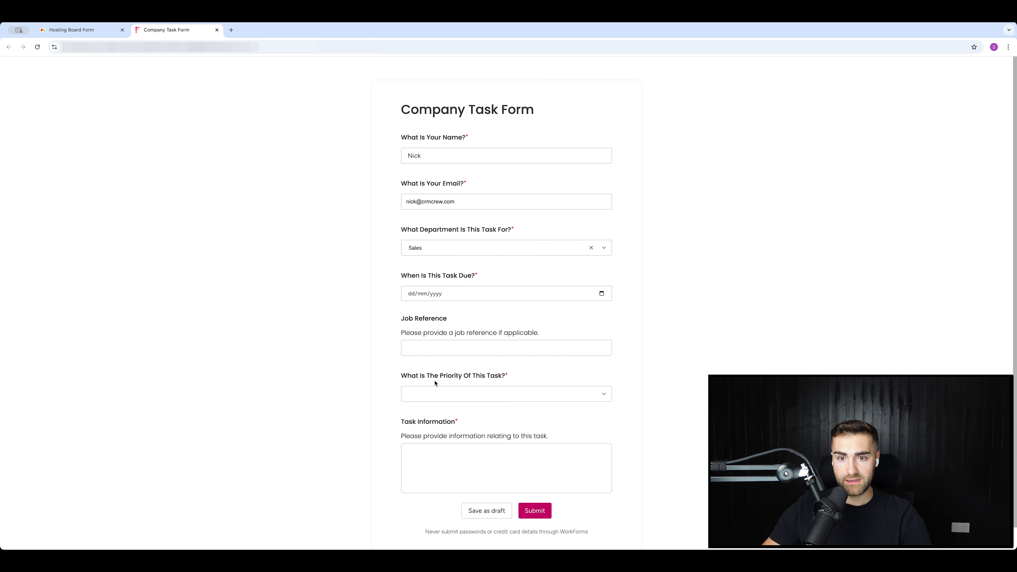
pyautogui.click(409, 392)
pyautogui.click(430, 350)
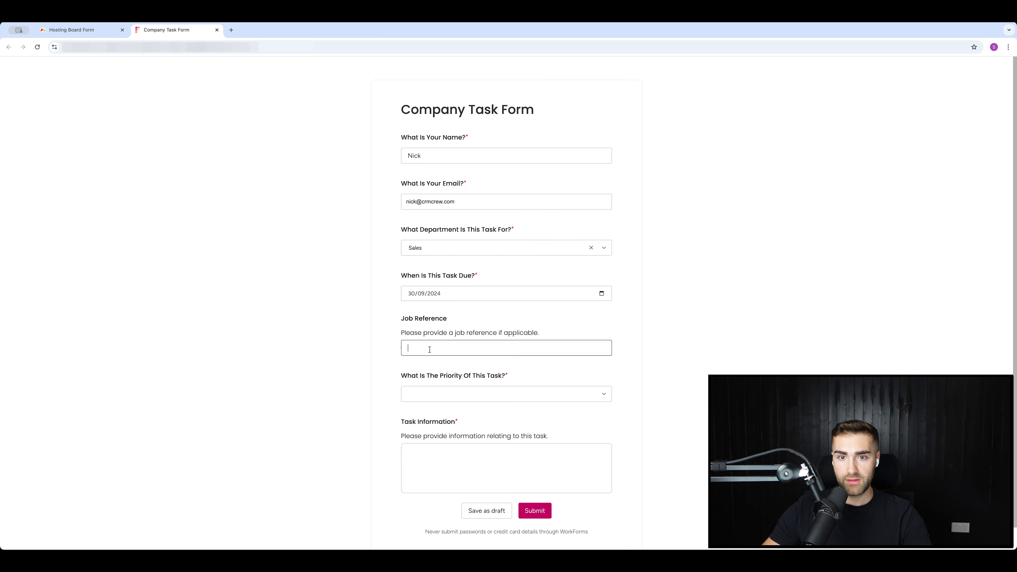
pyautogui.click(617, 347)
pyautogui.click(611, 340)
pyautogui.write('12345')
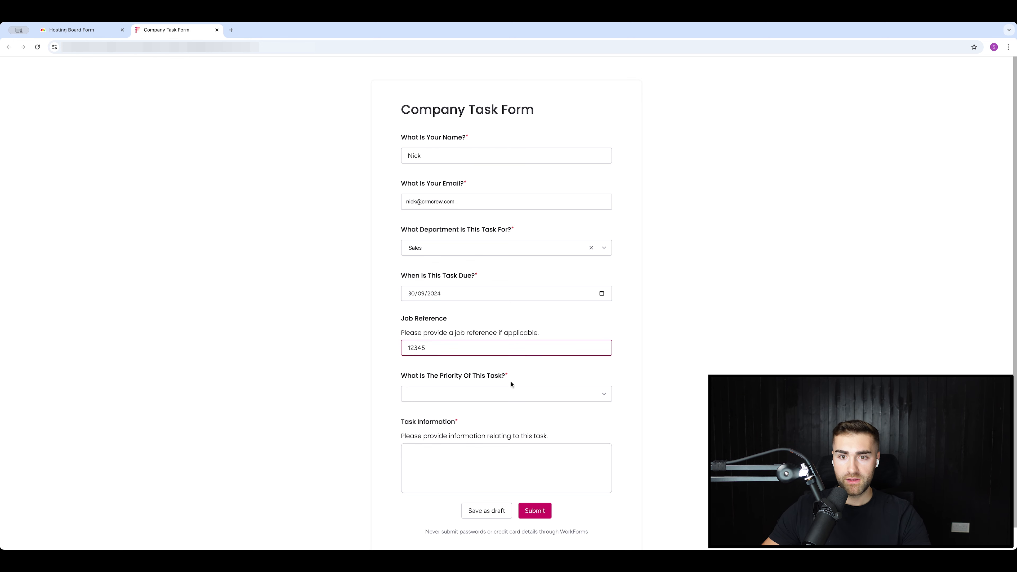
pyautogui.click(472, 396)
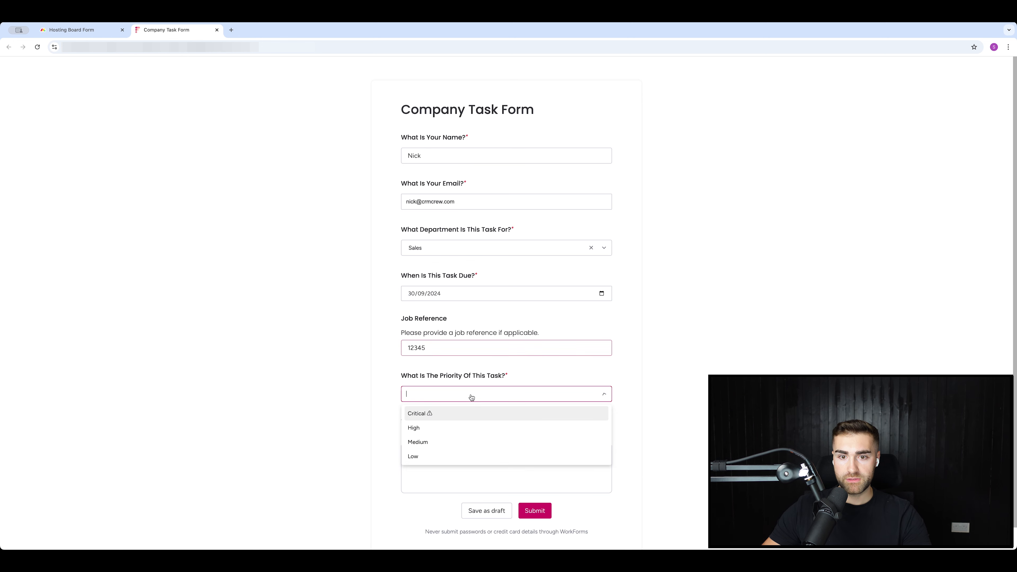
pyautogui.click(426, 413)
# Enter 'This is task information' as the task information and submit the form.
pyautogui.click(444, 460)
pyautogui.write('This is task ifn')
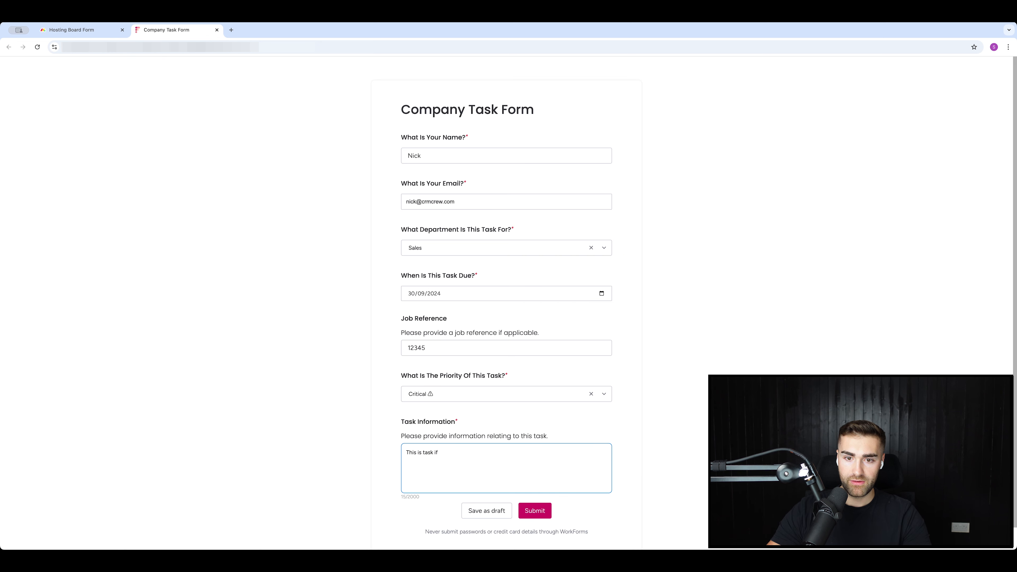
pyautogui.press('BackSpace')
pyautogui.write('nformation')
pyautogui.press('super+BackSpace')
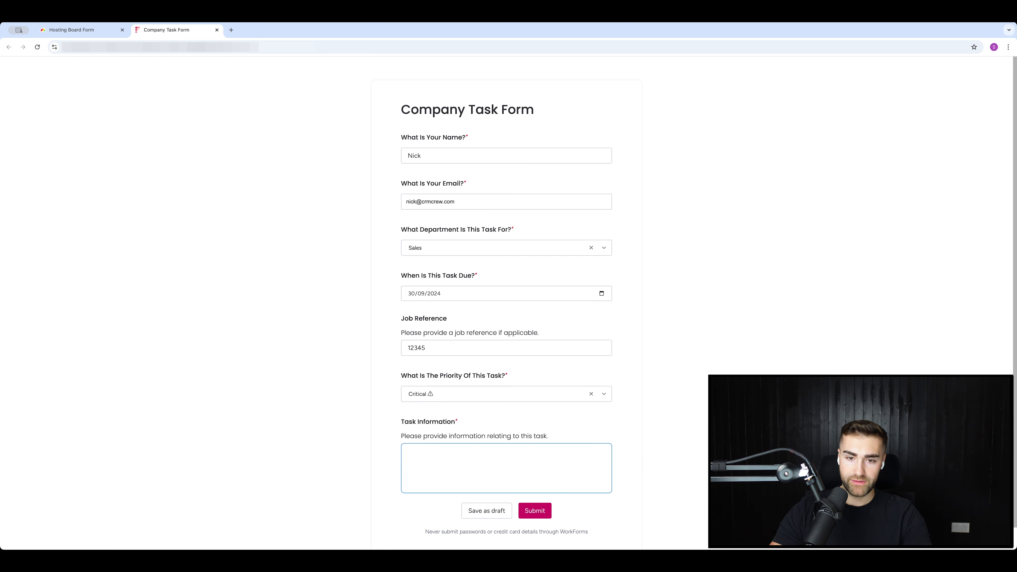
pyautogui.write('This is task inf')
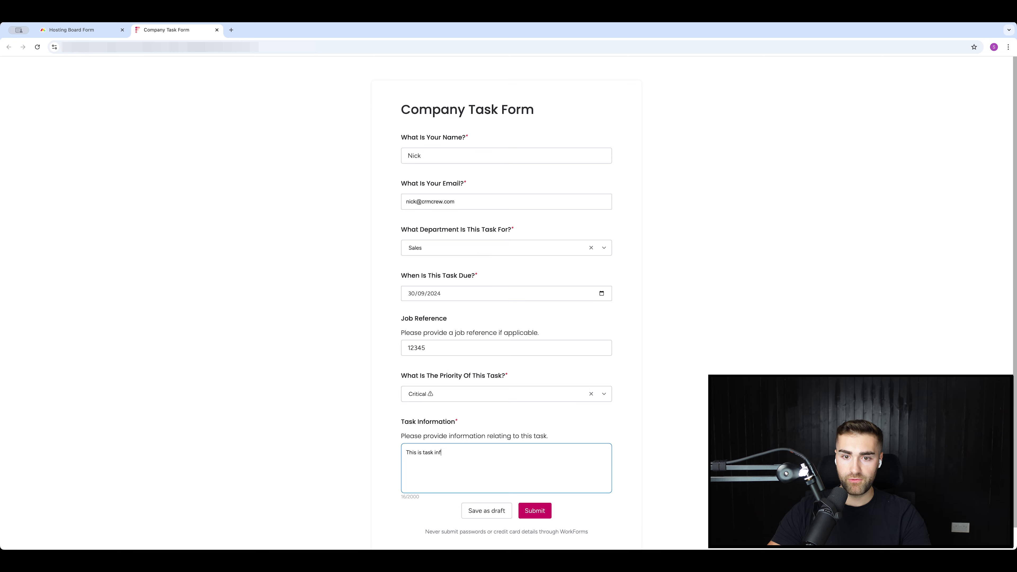
pyautogui.write('ormation')
pyautogui.scroll(-1, 433, 469)
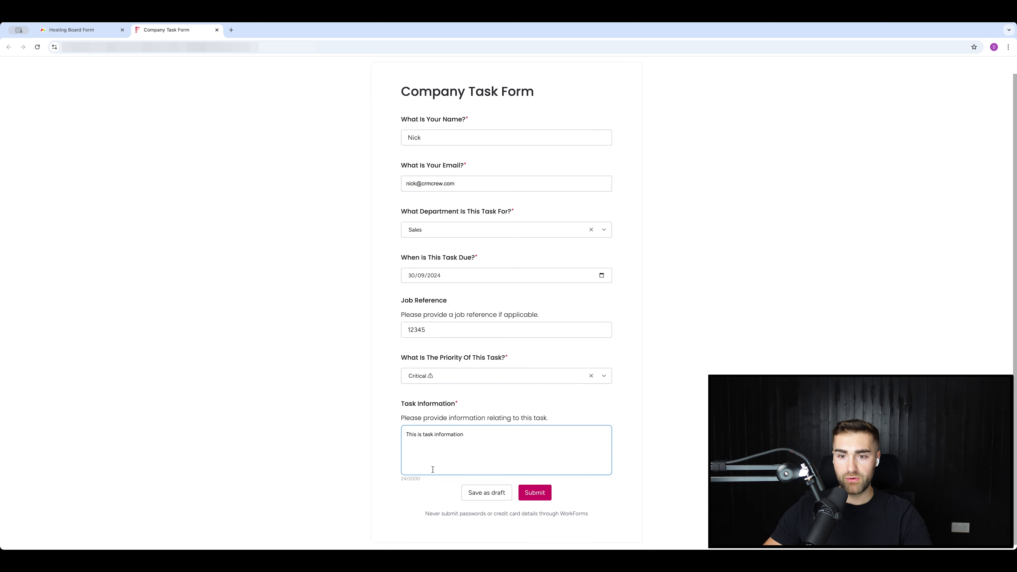
pyautogui.click(535, 485)
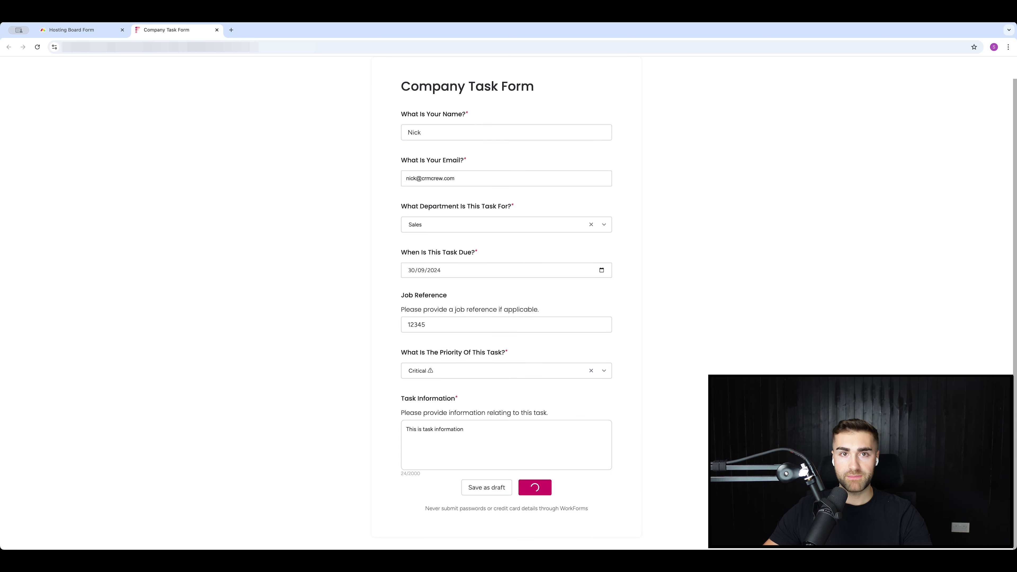
# Back on Hosting Board Form, view the Main Table, then open the Sales board.
pyautogui.click(58, 29)
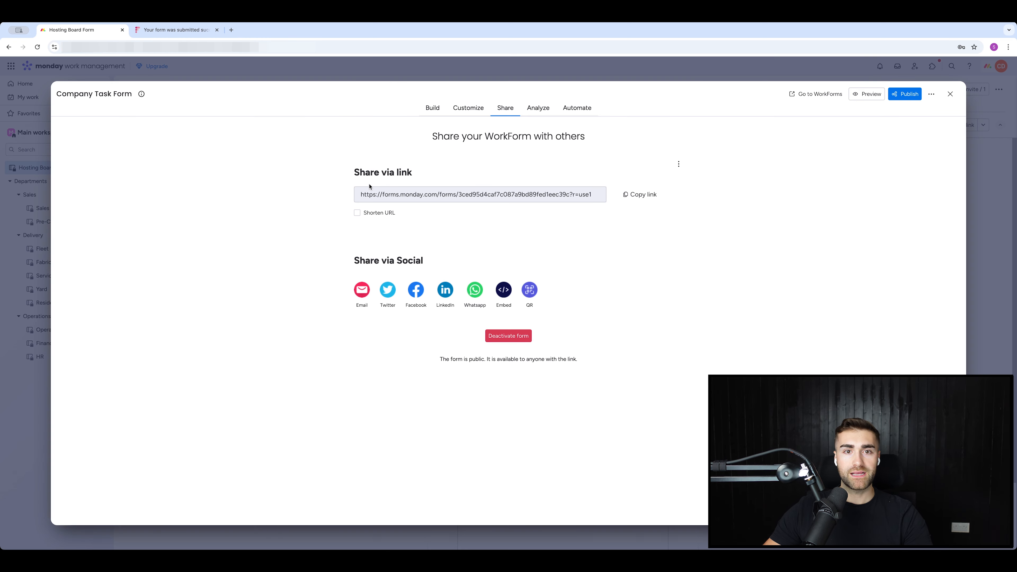
pyautogui.click(950, 93)
pyautogui.click(154, 104)
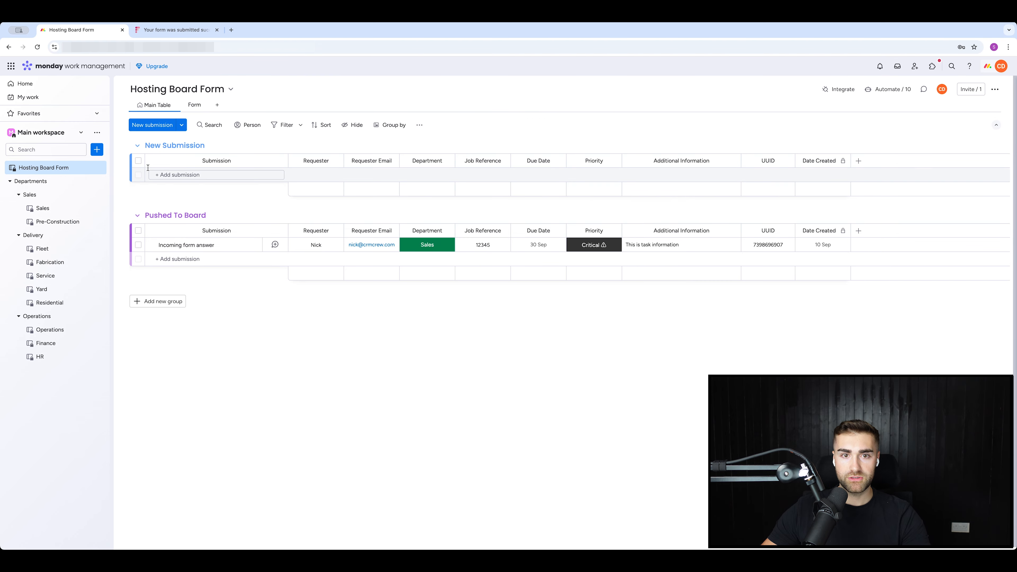
pyautogui.click(49, 213)
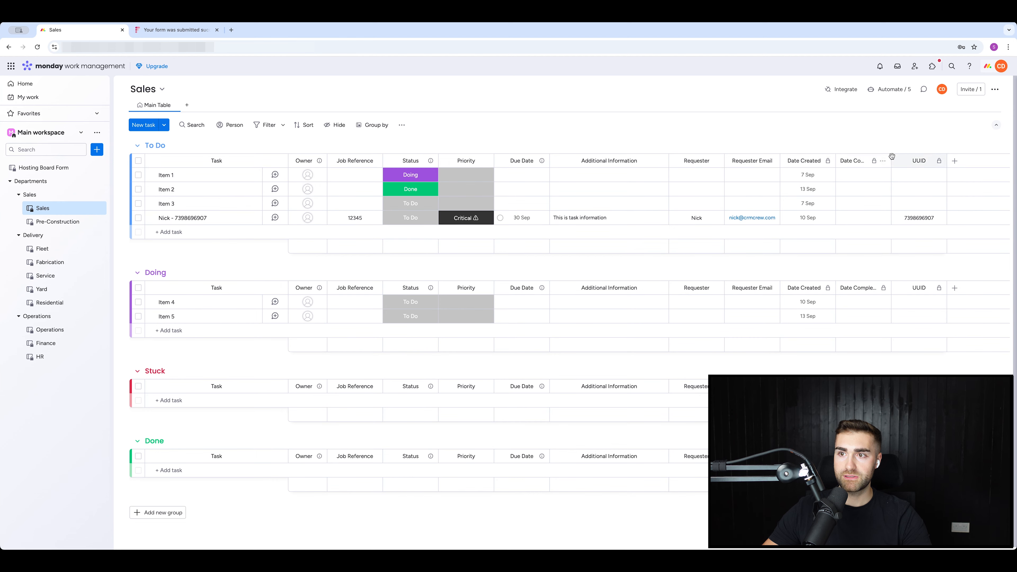
# Assign an owner to the new Sales task.
pyautogui.click(425, 234)
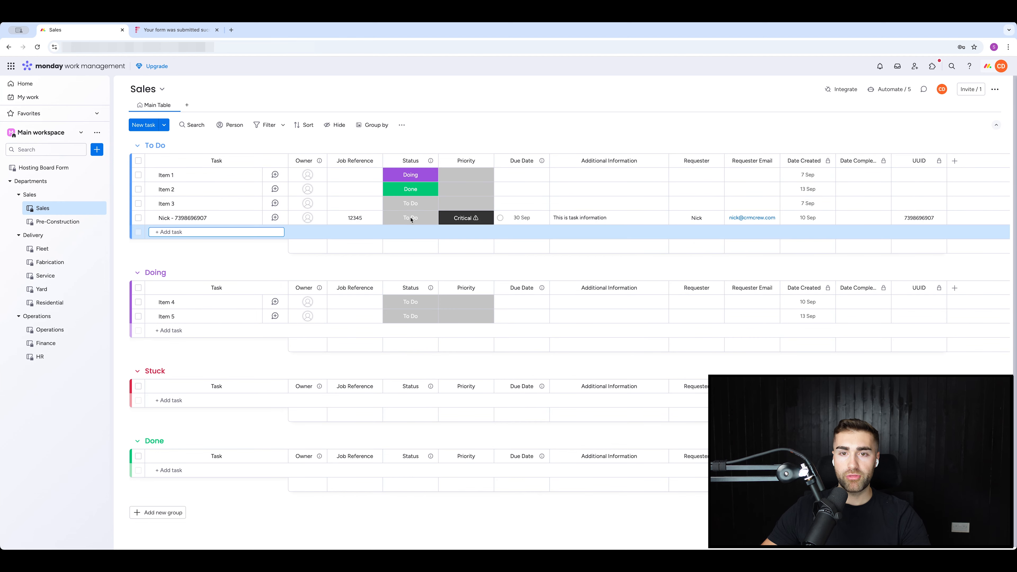
pyautogui.click(409, 215)
pyautogui.press('Escape')
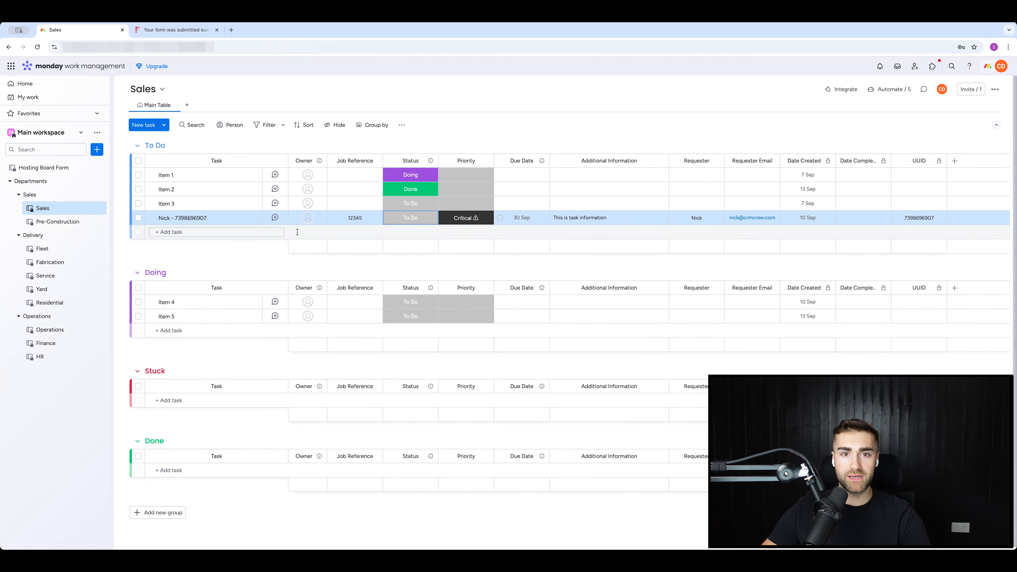
pyautogui.click(307, 219)
pyautogui.click(291, 270)
# Change the task's status to Doing, then to Done.
pyautogui.click(410, 218)
pyautogui.click(411, 259)
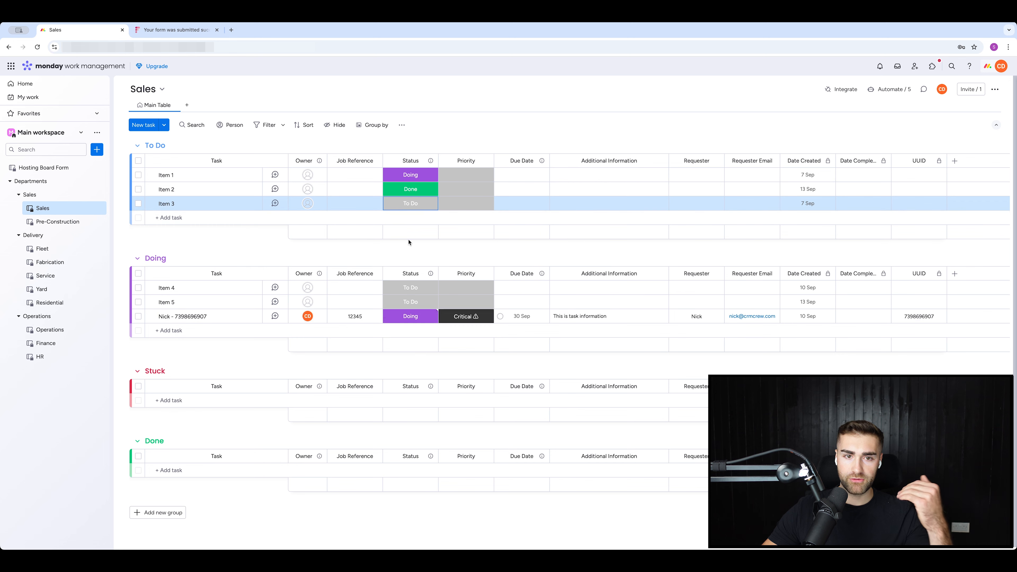
pyautogui.click(412, 316)
pyautogui.click(411, 389)
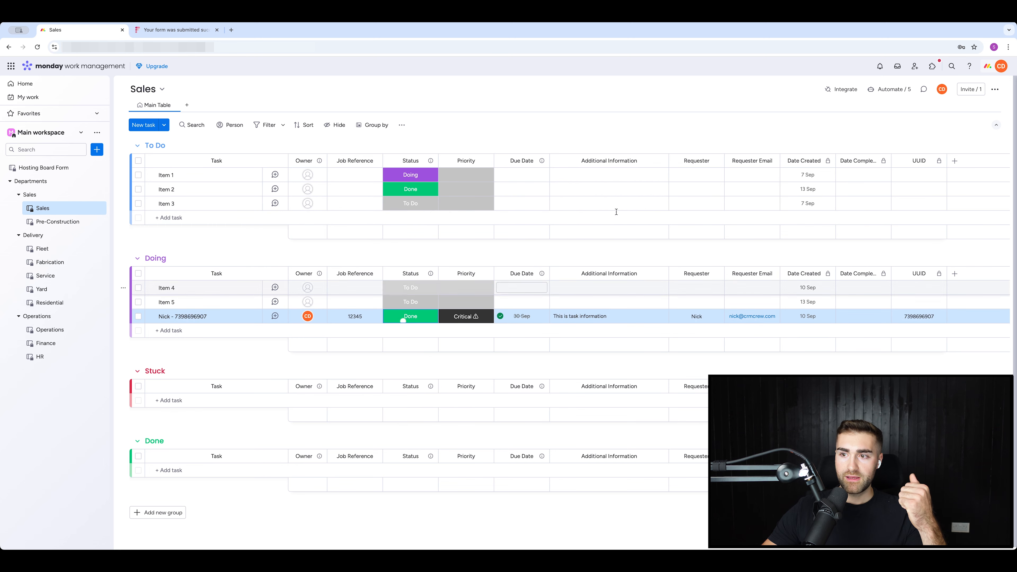